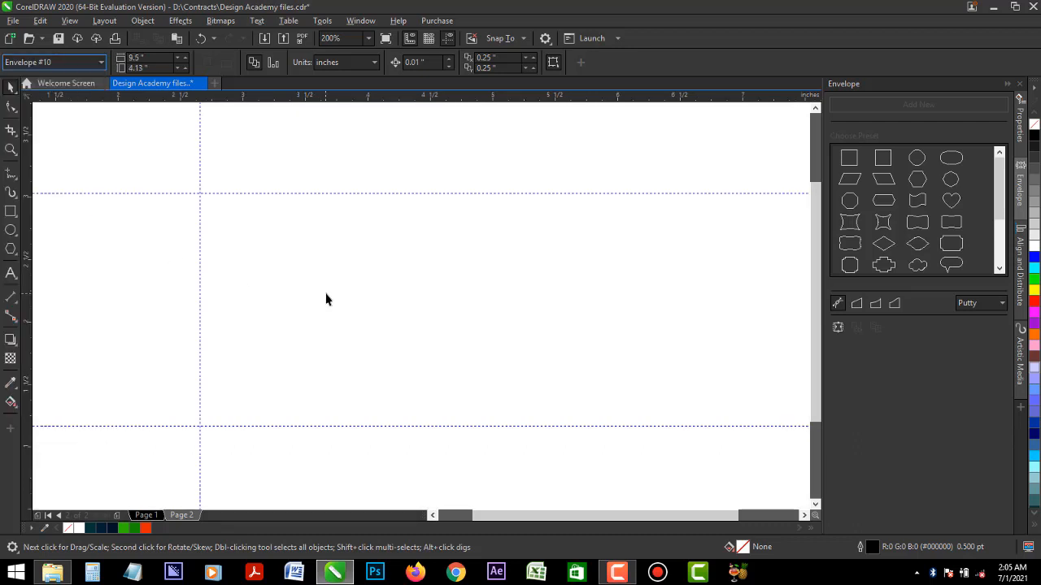
- Create a page-sized 9.5 by 4.13 inch rectangle on page 2 with a white fill and no outline
scroll(325, 299, down, 3)
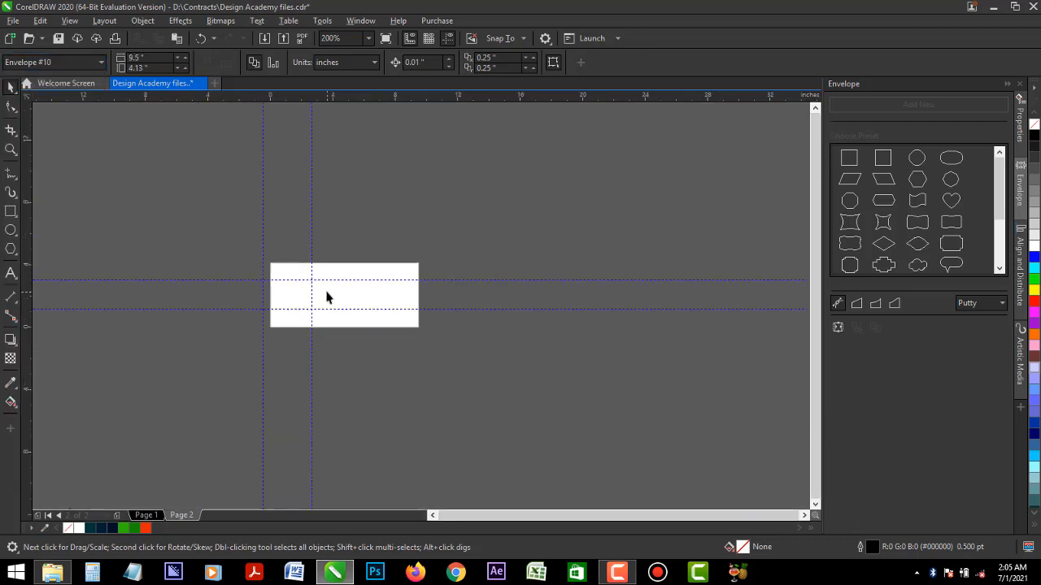
click(433, 516)
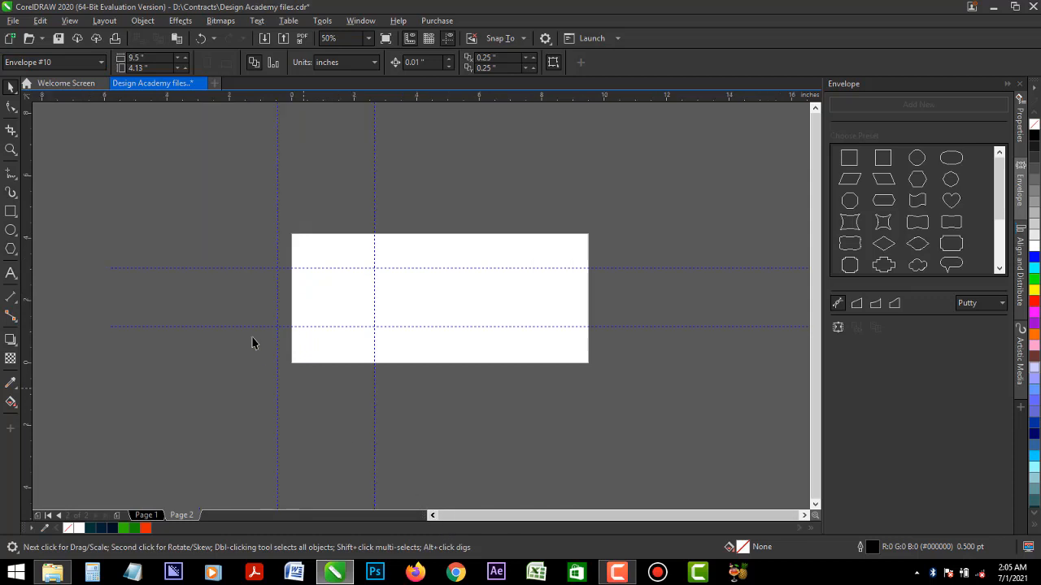
double_click(16, 216)
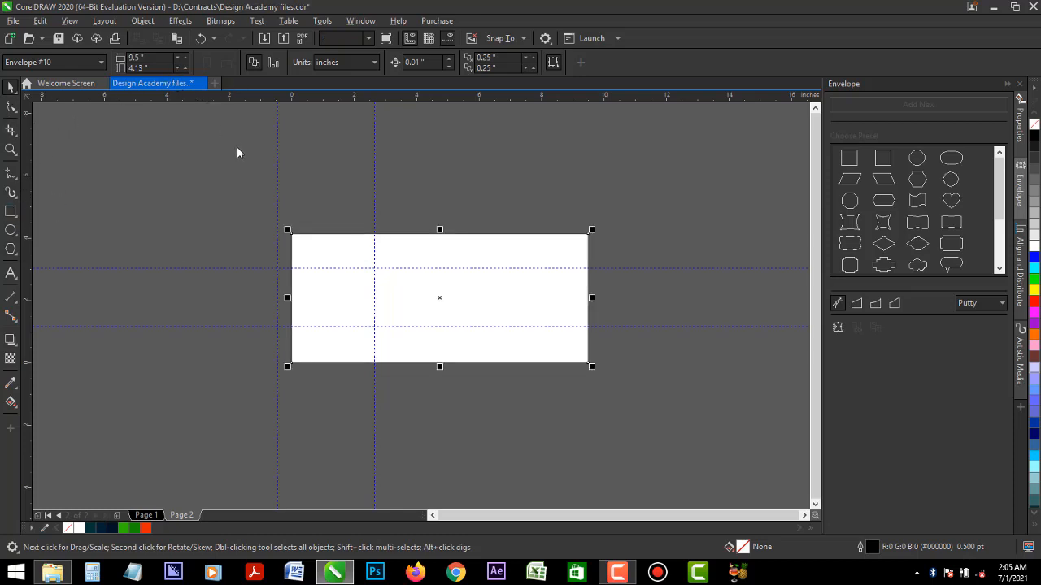
click(11, 149)
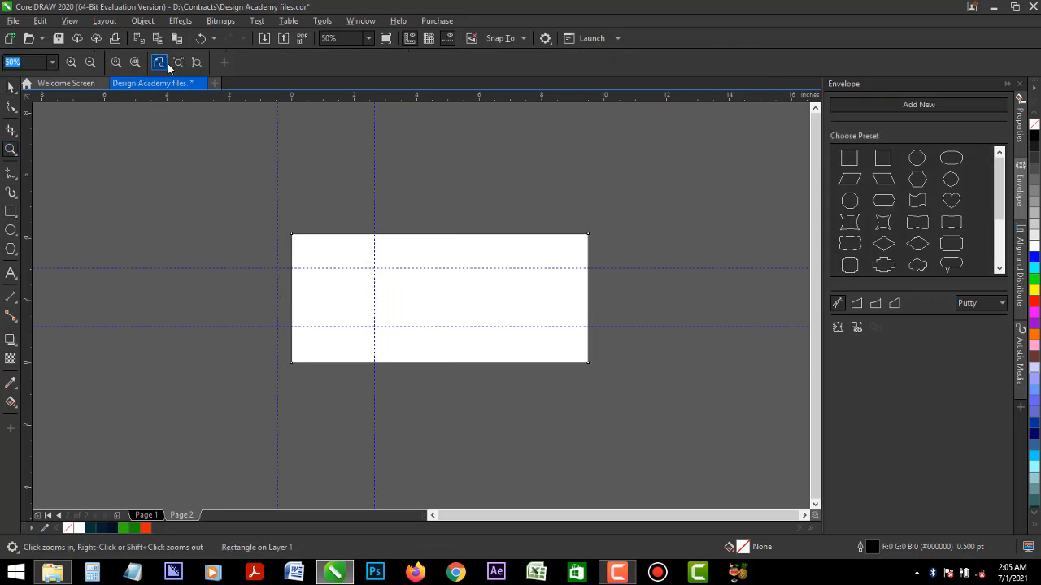
click(161, 65)
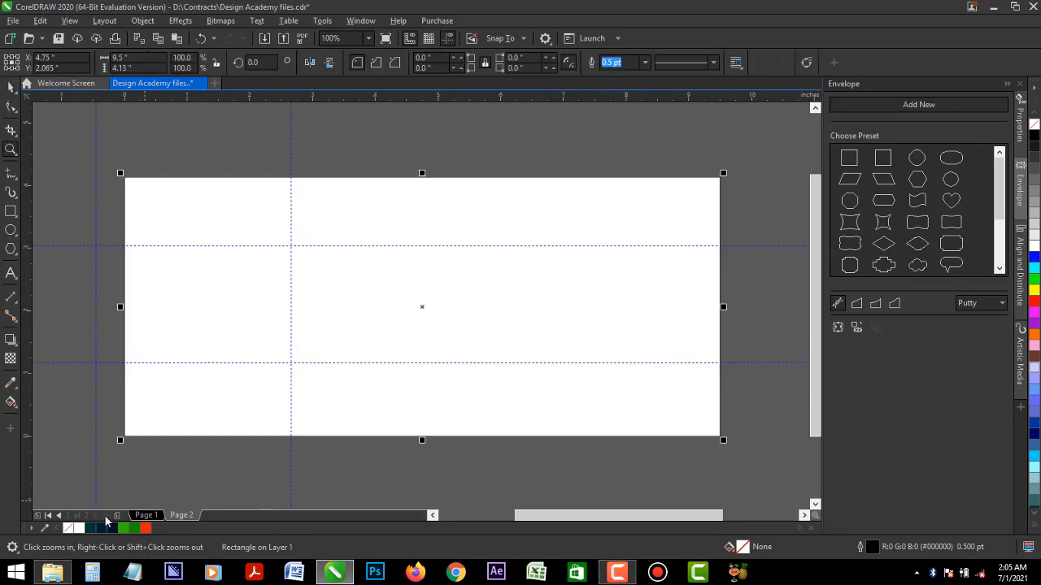
key(space)
right_click(70, 528)
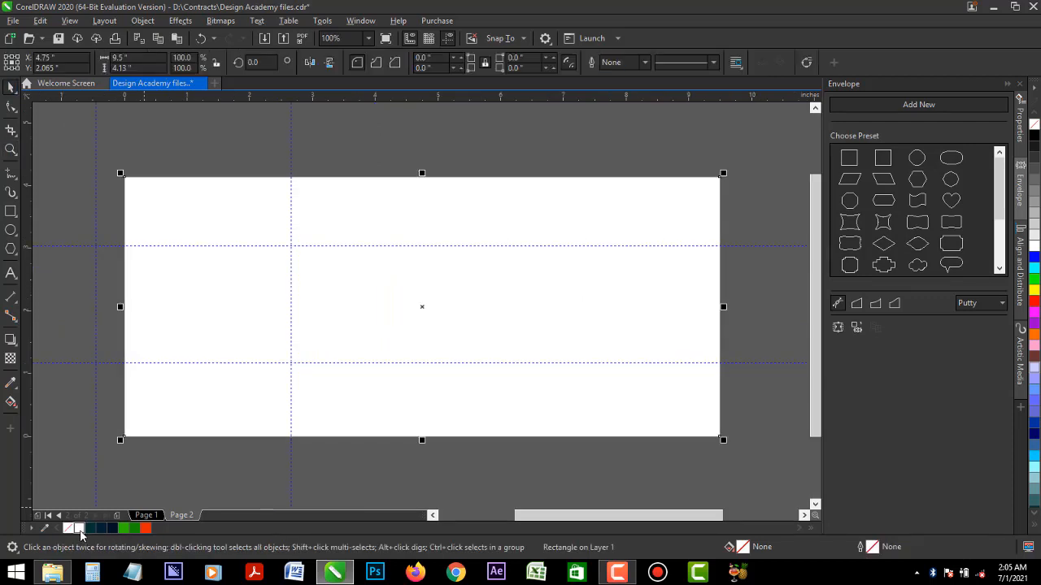
key(Escape)
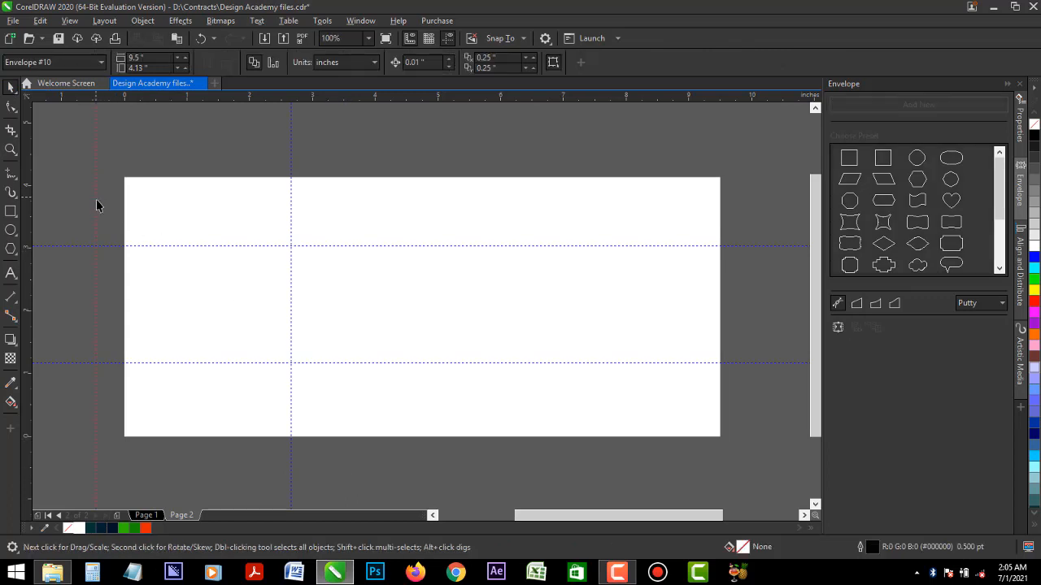
- Delete the horizontal and vertical guidelines crossing the envelope page
click(154, 245)
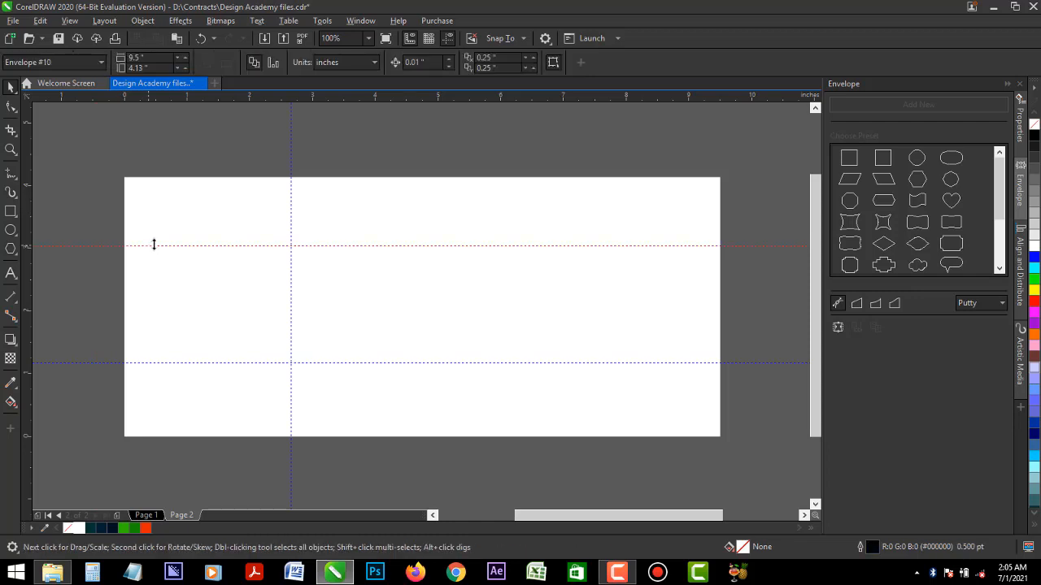
key(Delete)
click(292, 176)
key(Delete)
click(295, 362)
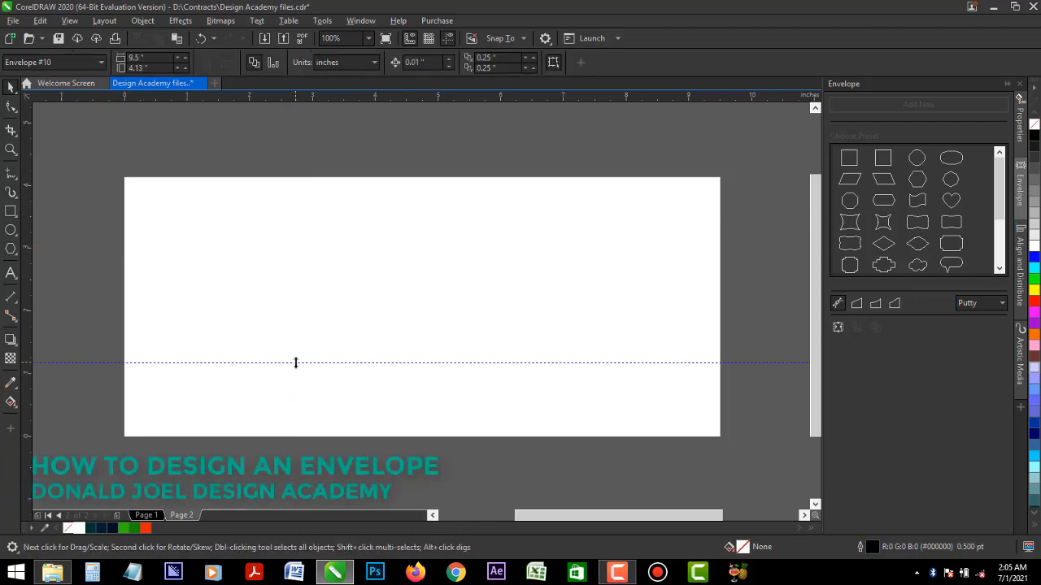
key(Delete)
- Switch to page 1 and ungroup the letterhead design
click(146, 516)
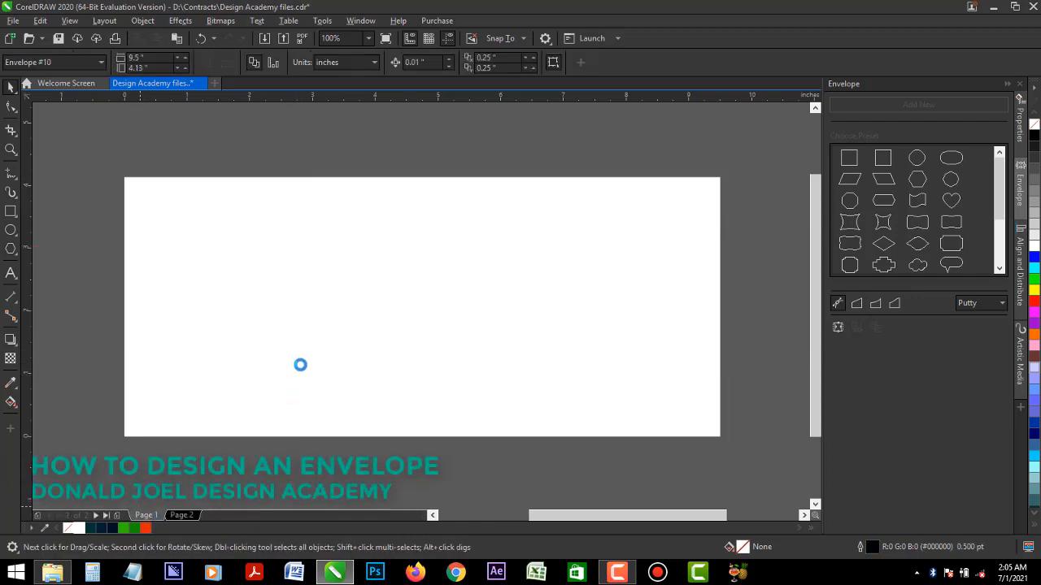
click(299, 335)
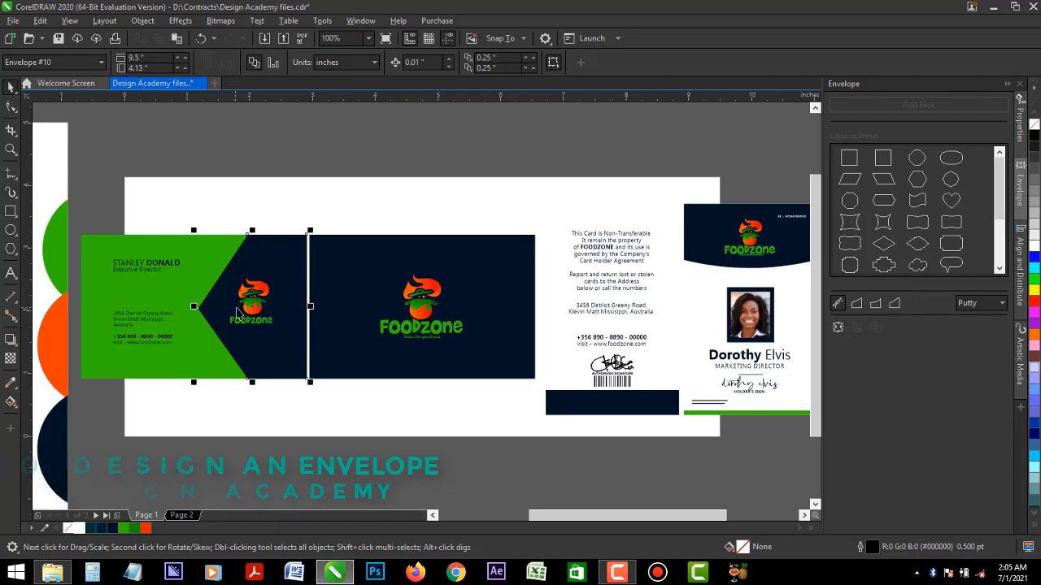
scroll(475, 363, down, 2)
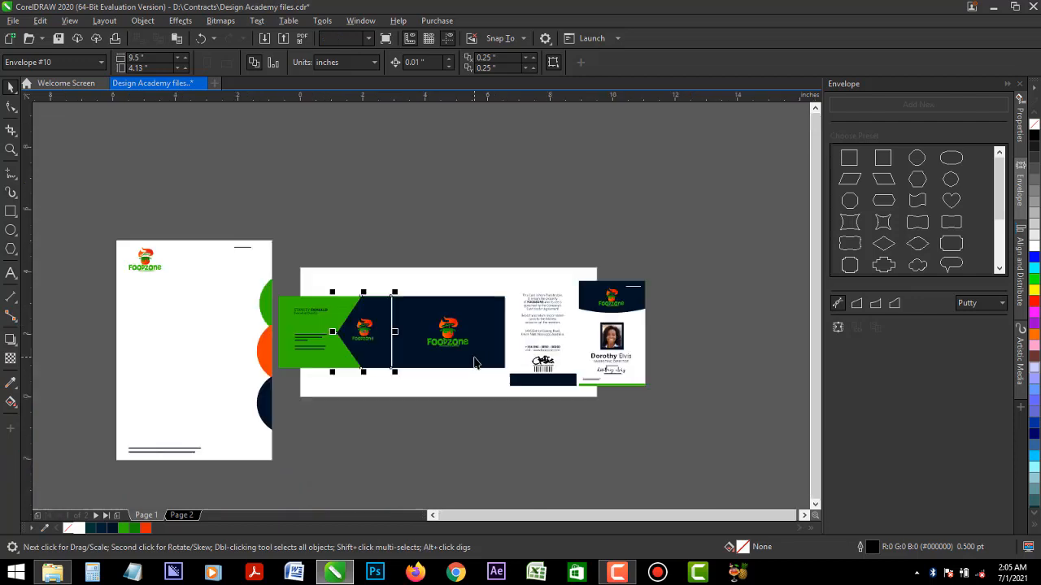
click(262, 397)
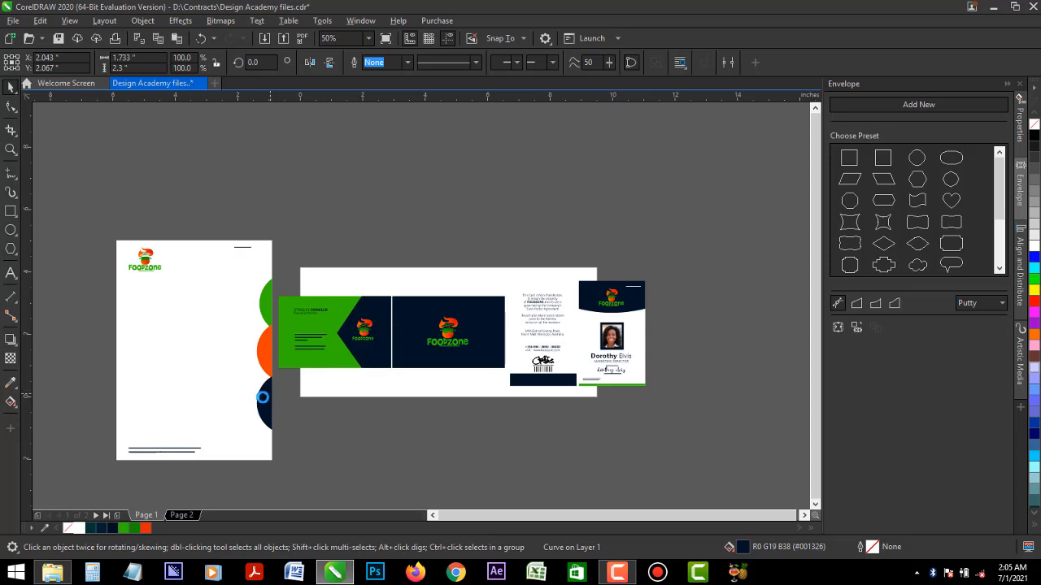
click(261, 399)
click(498, 63)
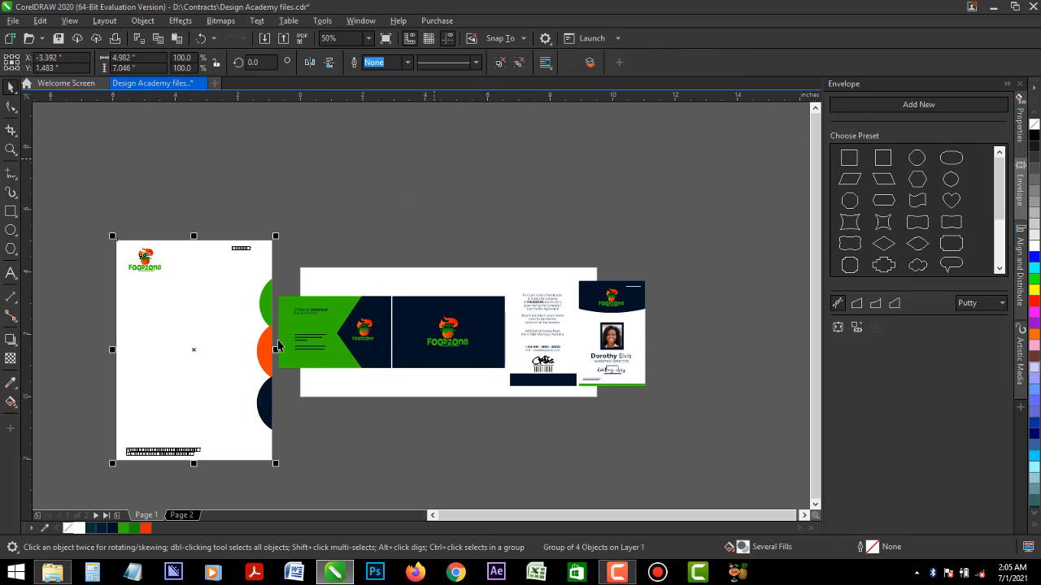
- Copy the letterhead's green, orange and navy circles and paste them onto page 2
click(273, 410)
ctrl+click(267, 400)
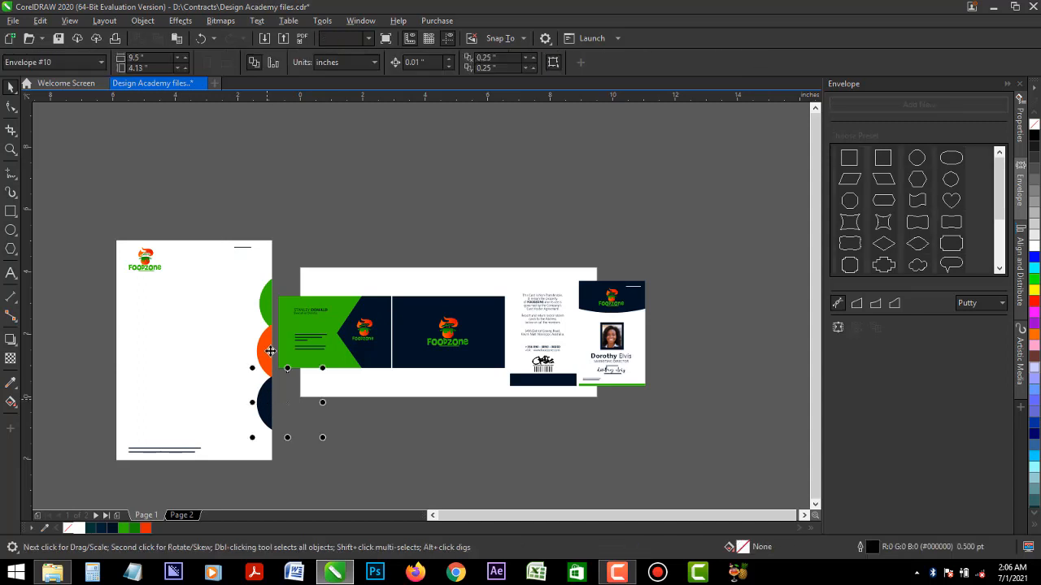
ctrl+click(267, 348)
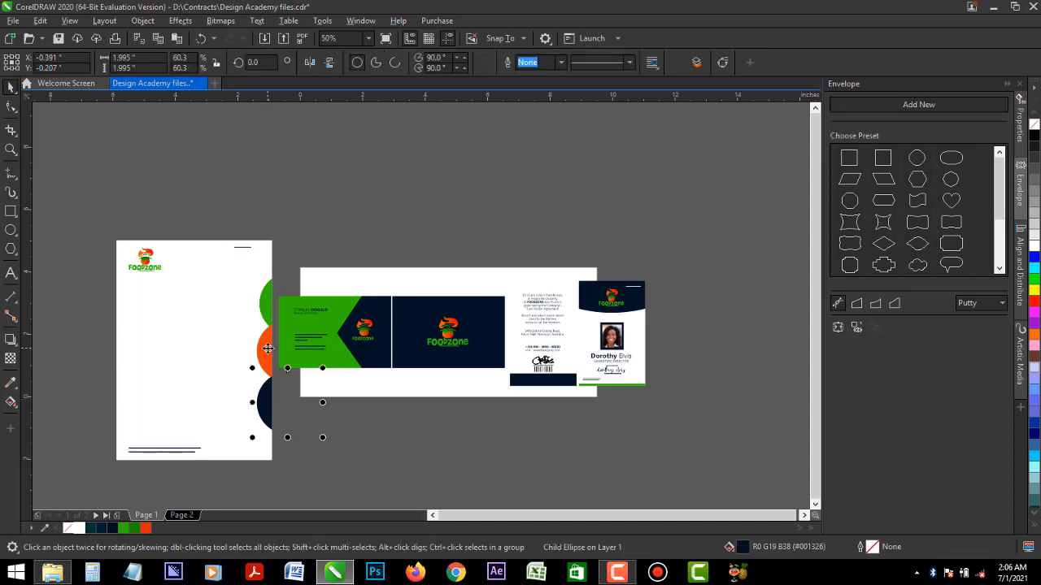
ctrl+shift+click(269, 304)
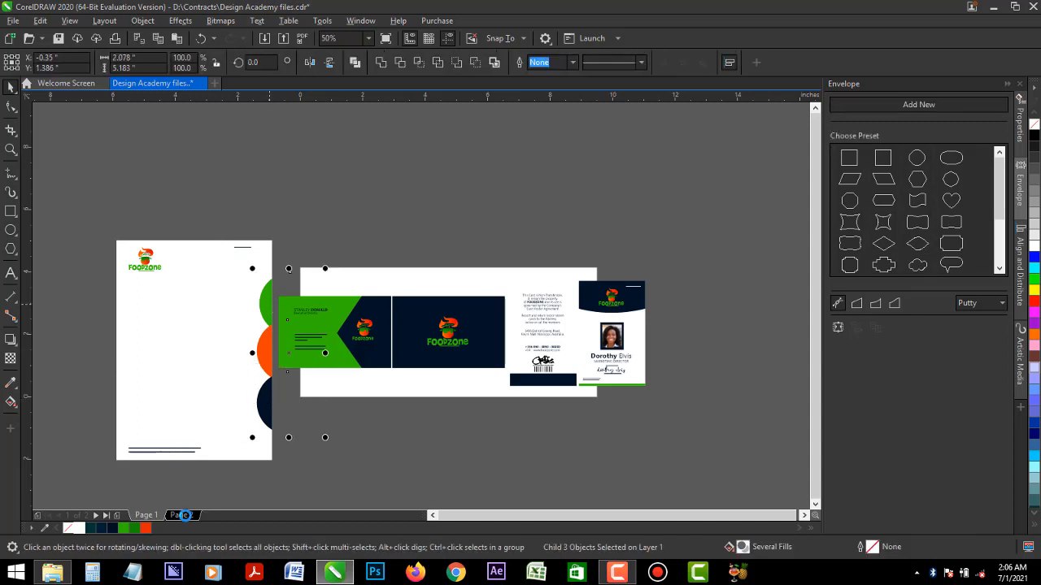
click(184, 515)
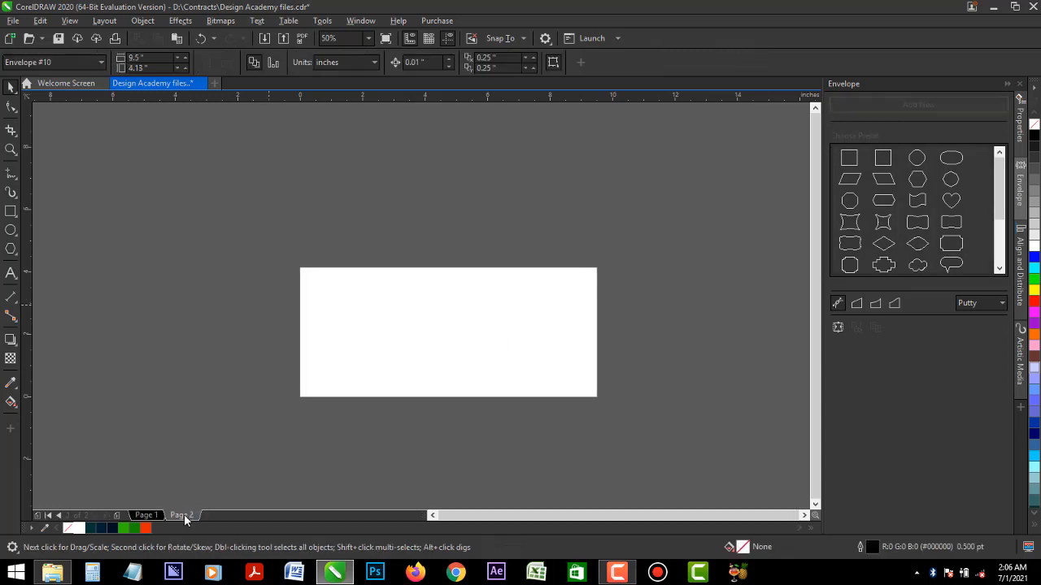
key(ctrl+v)
- Copy the letterhead's logo, RC number and contact text from page 1 to page 2 and place them inside the envelope
click(148, 515)
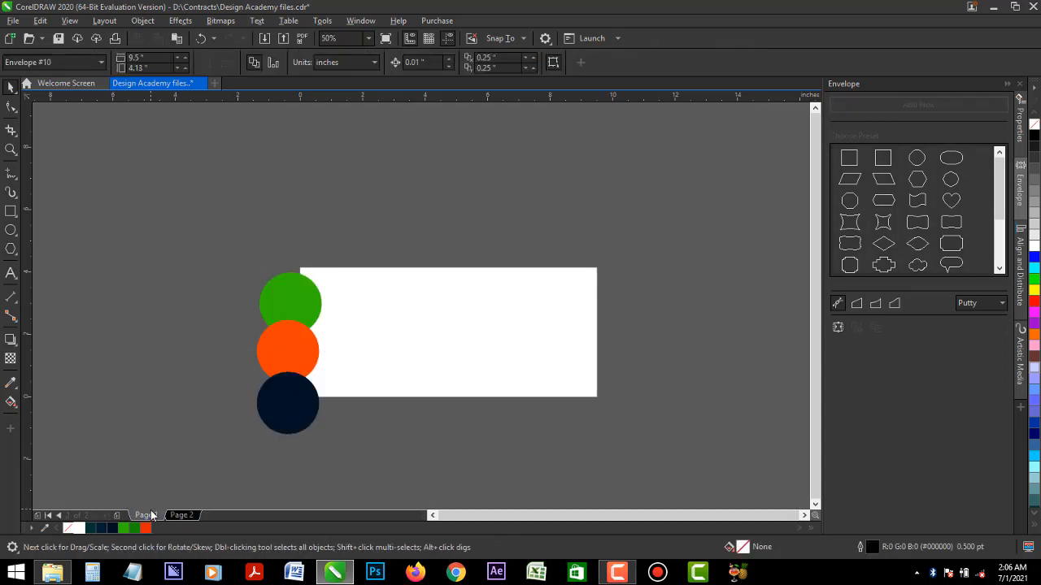
drag(107, 197, 264, 463)
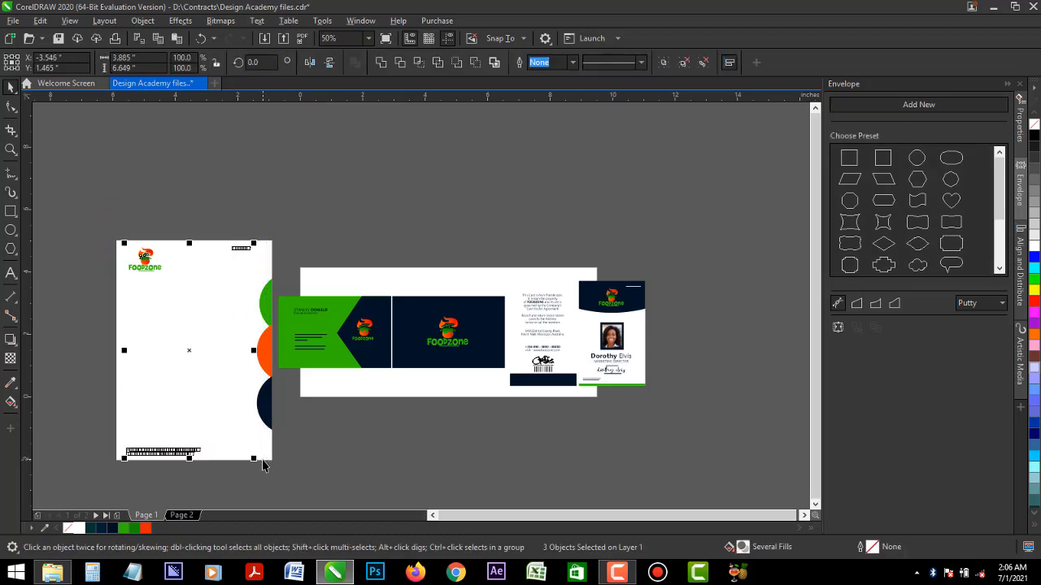
click(186, 518)
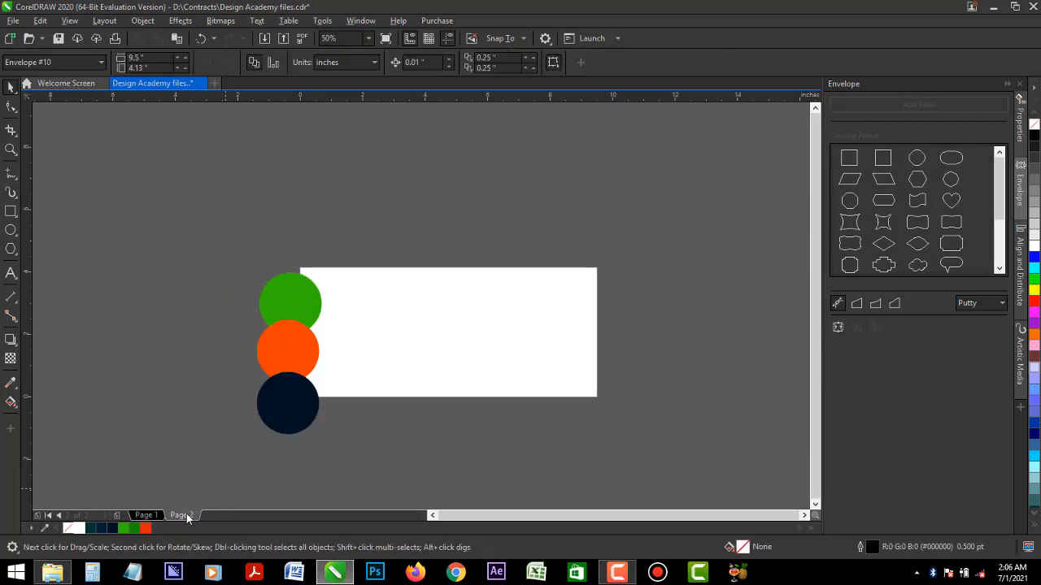
key(ctrl+v)
drag(143, 261, 433, 309)
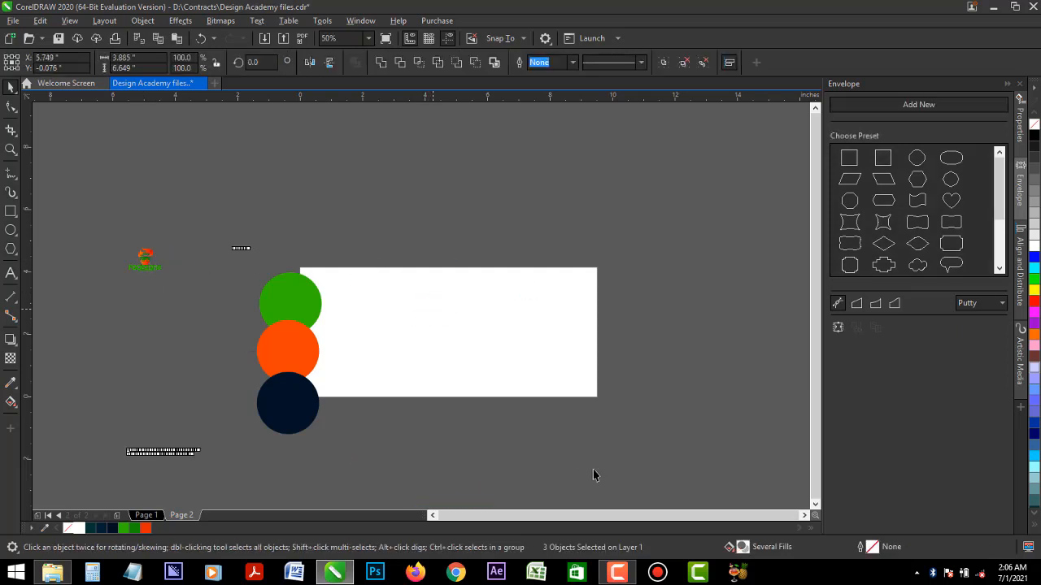
click(466, 500)
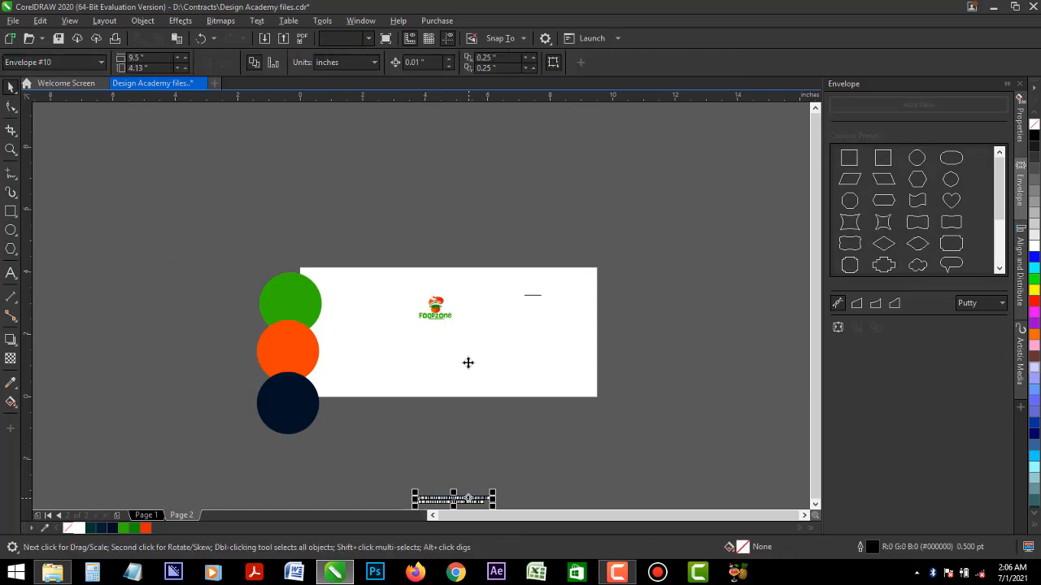
drag(455, 498, 455, 362)
- Move the three coloured circles to the envelope's right edge and PowerClip them inside the white rectangle
drag(213, 217, 345, 439)
drag(295, 342, 590, 327)
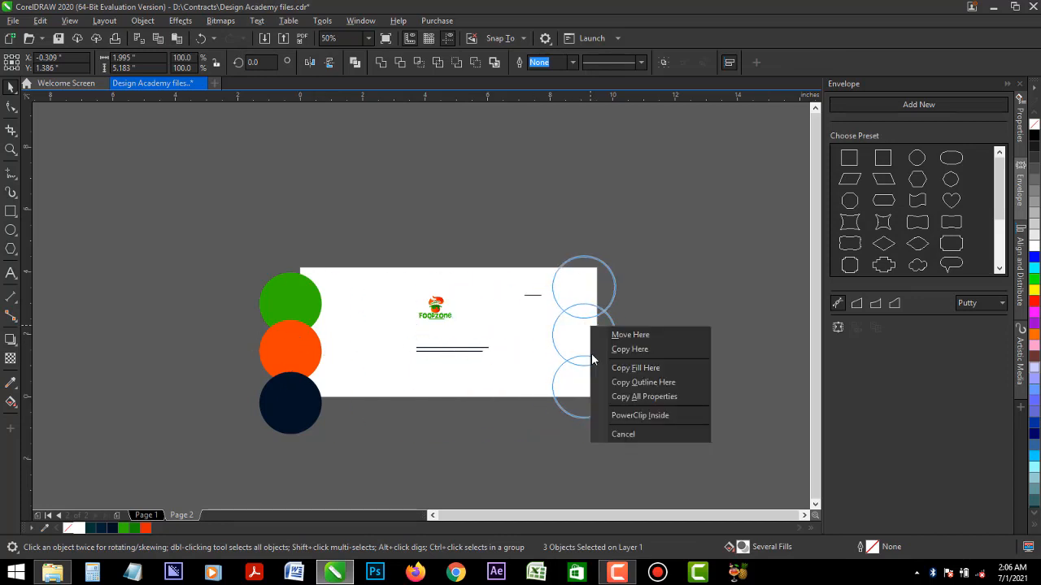
click(630, 415)
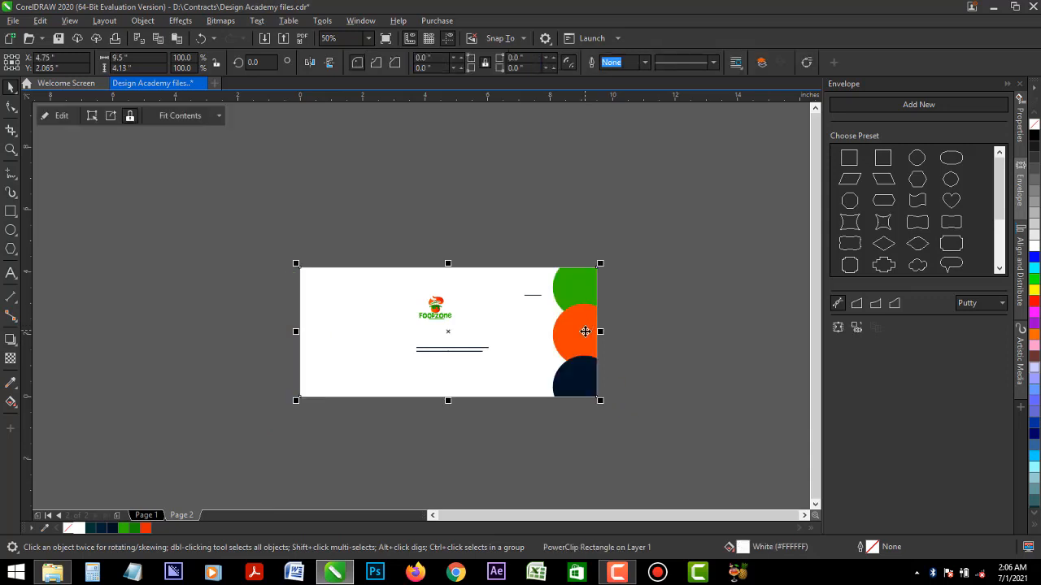
- Shift the three clipped circles further past the envelope's right edge and scale them to about 1.65 by 4.29 inches overall
ctrl+click(585, 332)
ctrl+shift+click(583, 372)
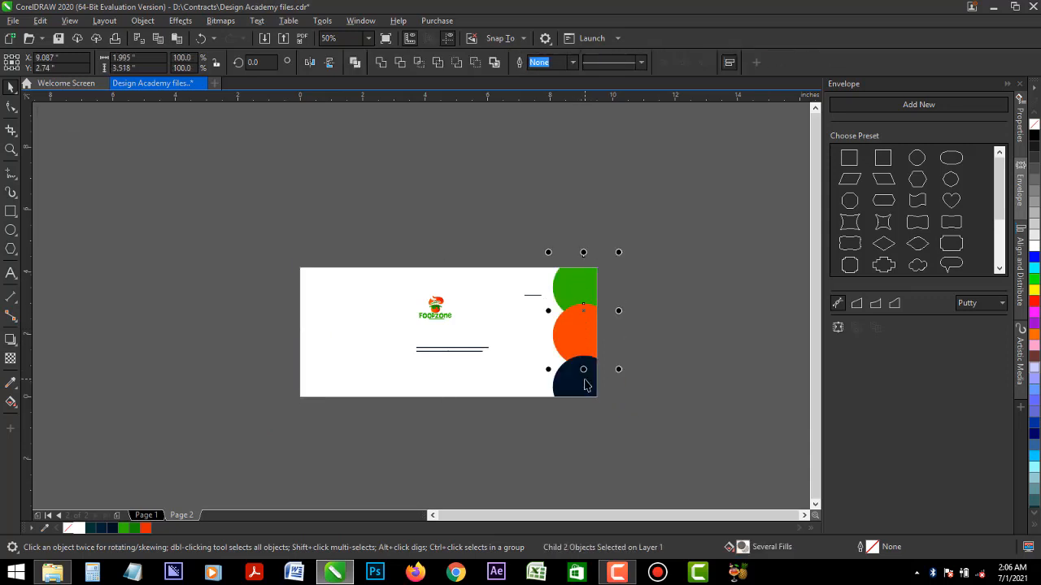
ctrl+shift+click(584, 382)
mouse_move(583, 382)
mouse_down()
mouse_move(601, 376)
mouse_move(594, 370)
mouse_up()
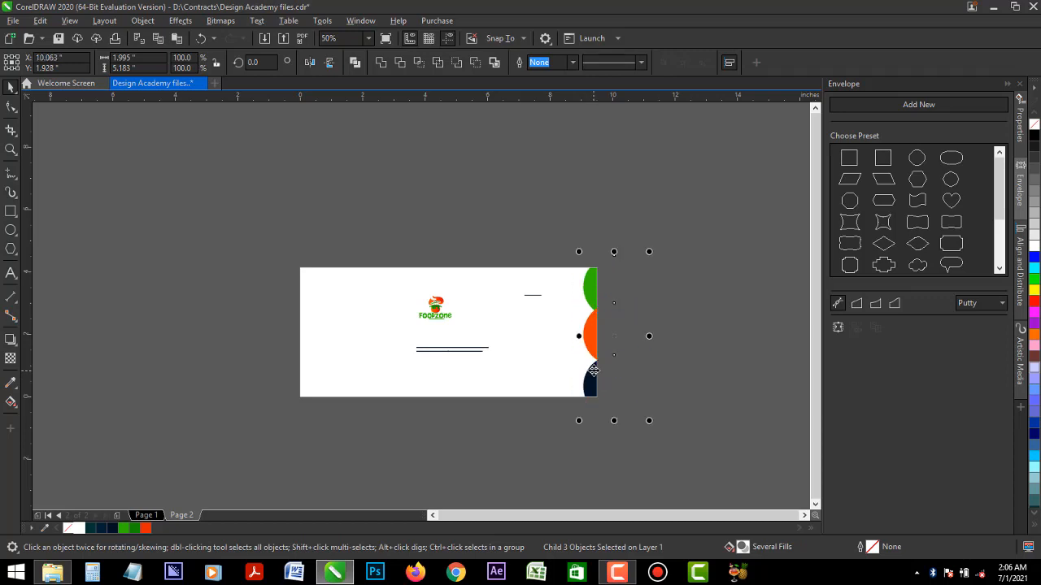
drag(652, 251, 647, 265)
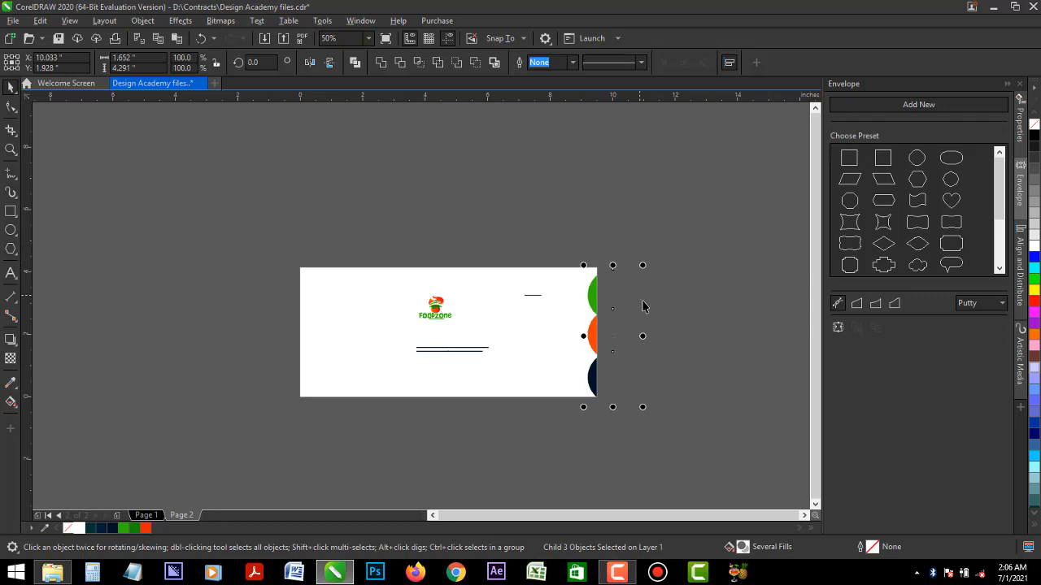
click(672, 346)
- Move the Foodzone logo to the left part of the envelope and enlarge it to about 1.96 inches wide
key(z)
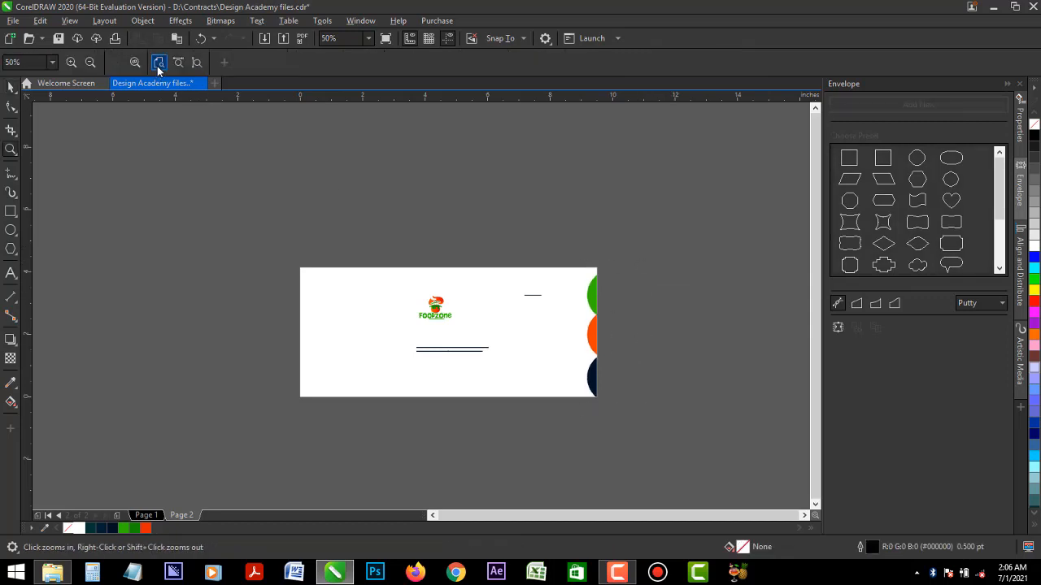
click(158, 64)
key(space)
click(272, 341)
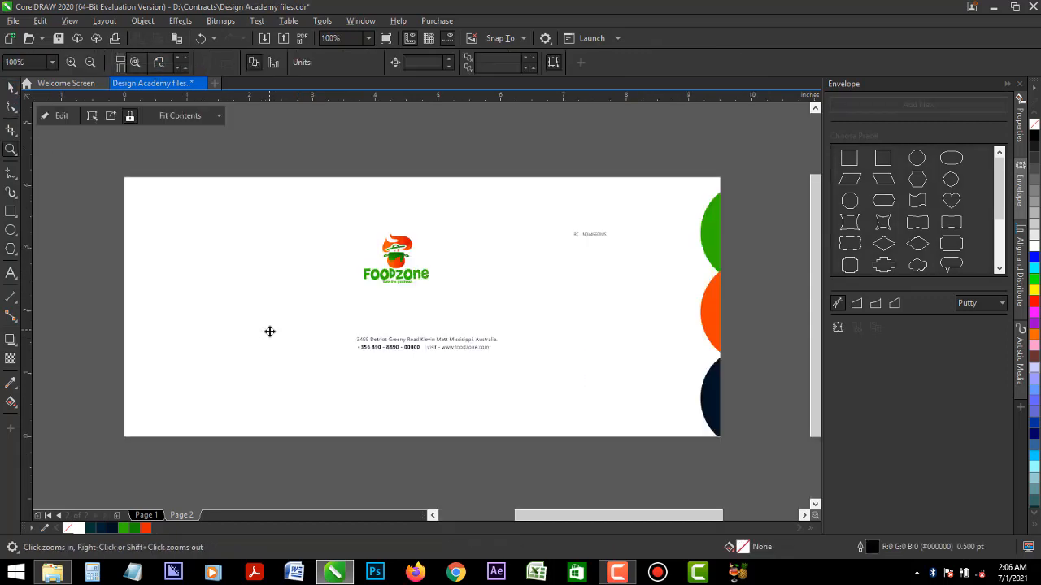
click(404, 277)
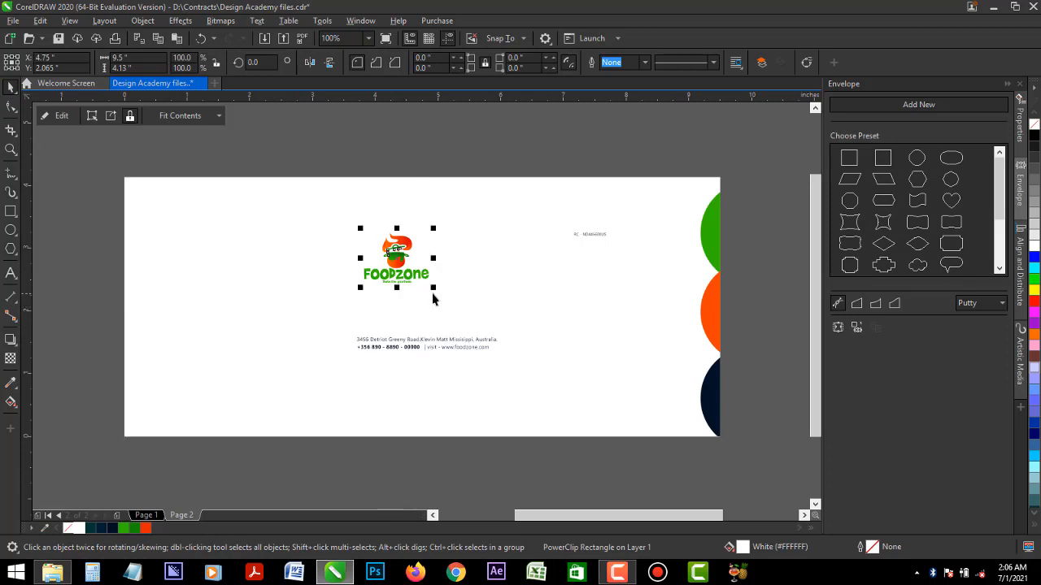
drag(432, 291, 244, 309)
click(292, 439)
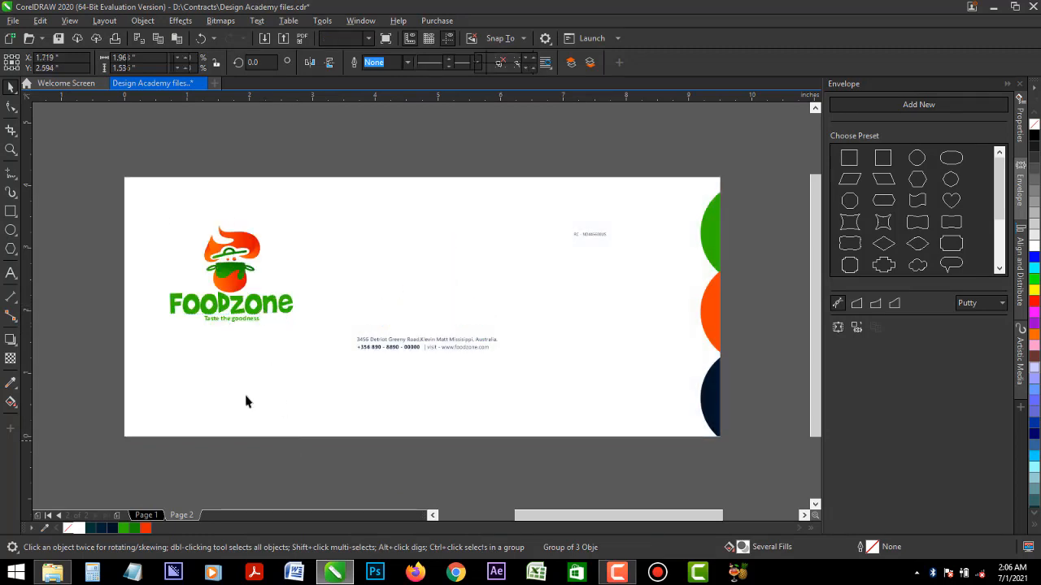
- Draw a rectangle about 3.76 by 5.04 inches over the envelope's left part and fill it with the navy sampled from the lowest circle
drag(96, 154, 334, 473)
click(8, 83)
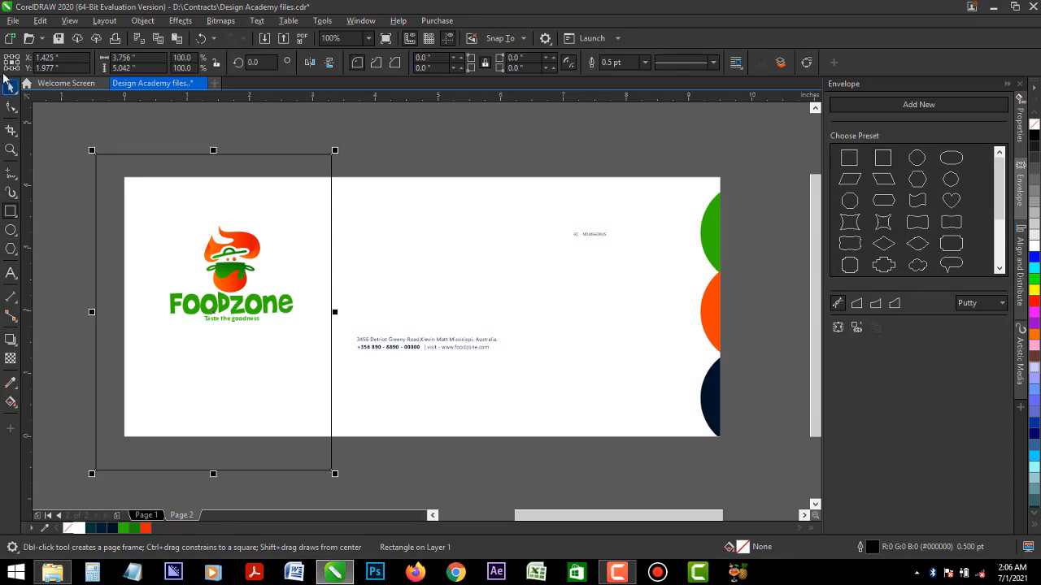
click(14, 382)
click(714, 388)
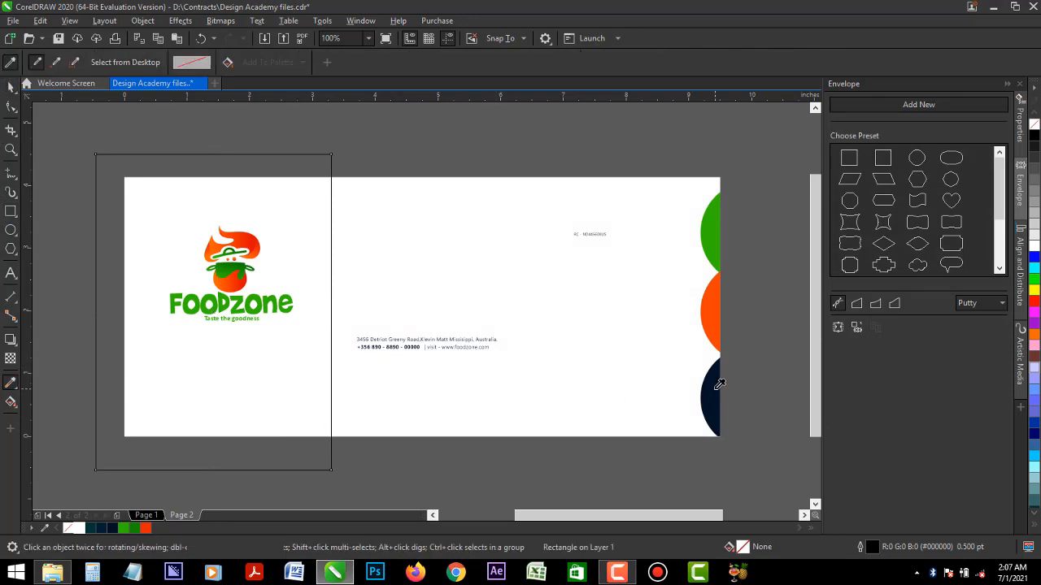
click(285, 199)
click(10, 87)
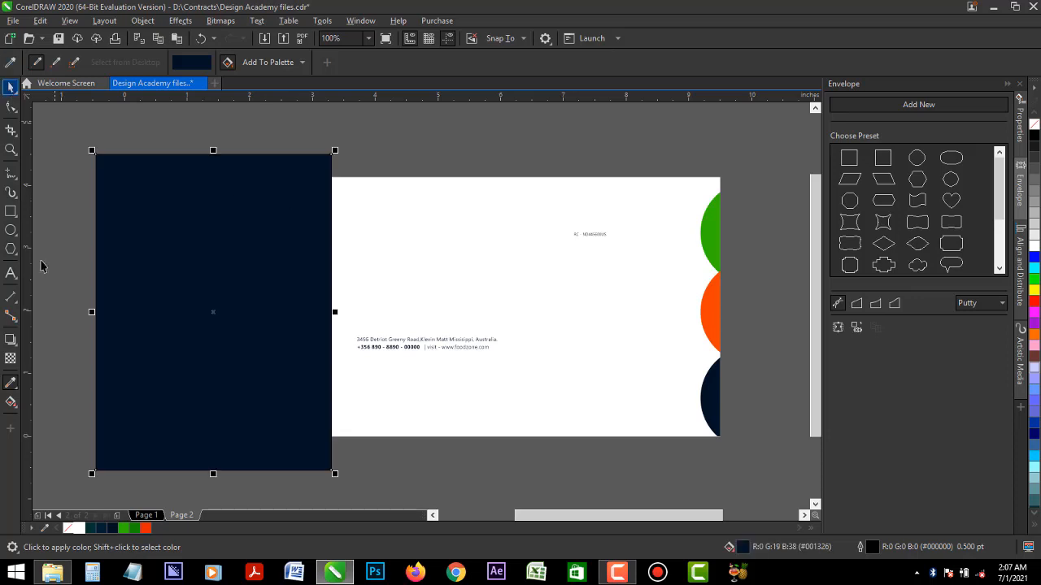
- Remove the navy rectangle's outline and PowerClip it inside the white envelope rectangle
right_click(70, 529)
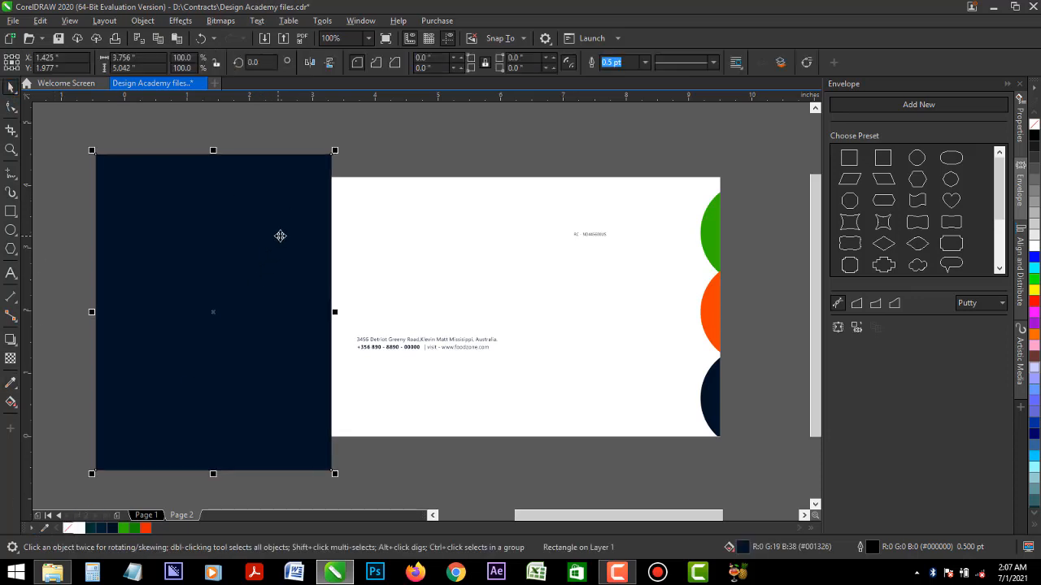
right_click(350, 330)
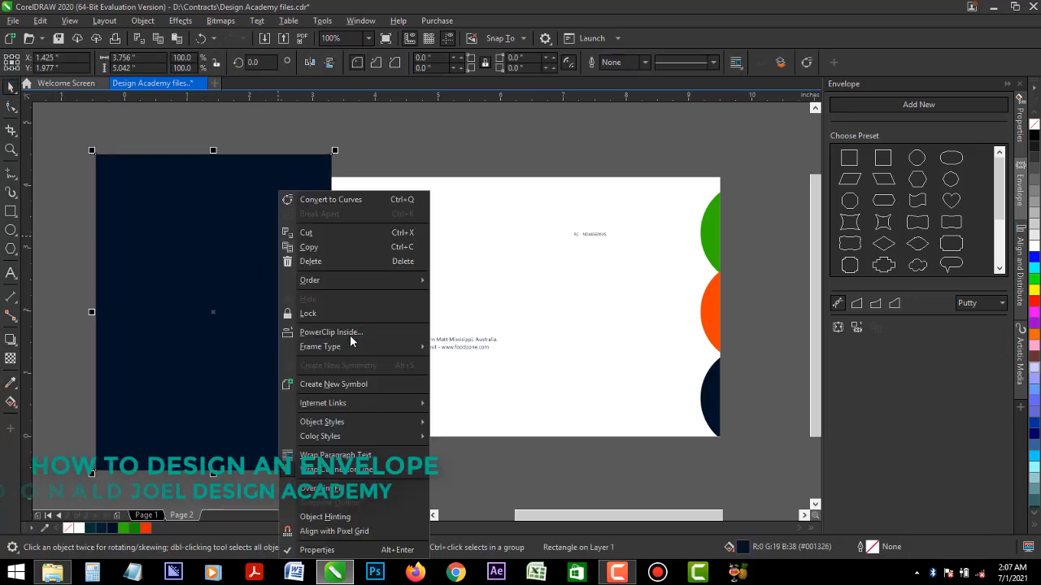
click(350, 332)
click(354, 299)
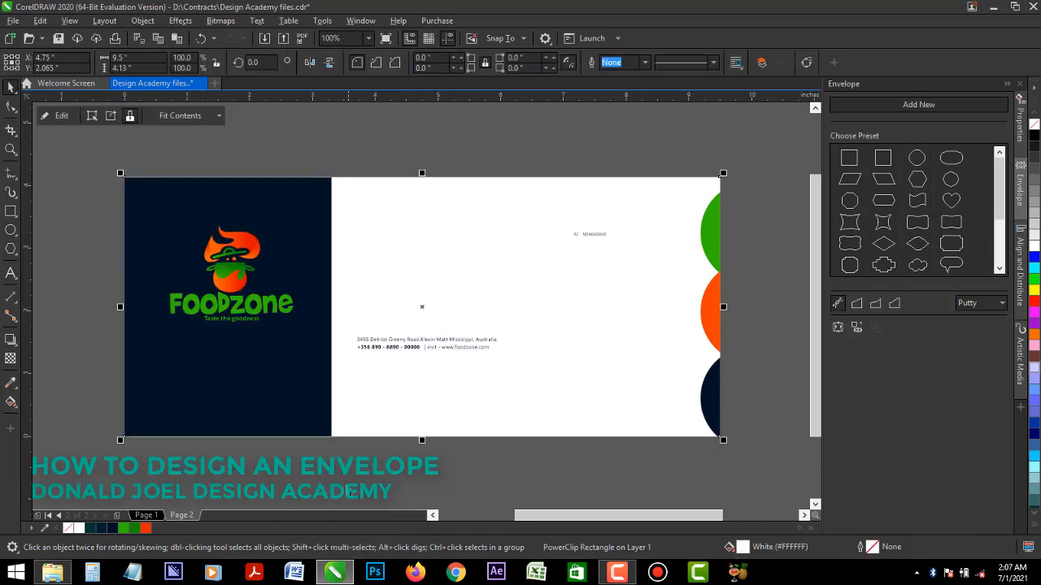
- Scale the Foodzone logo down to about 1.71 by 1.34 inches and place it within the navy panel
key(Escape)
click(248, 311)
click(253, 305)
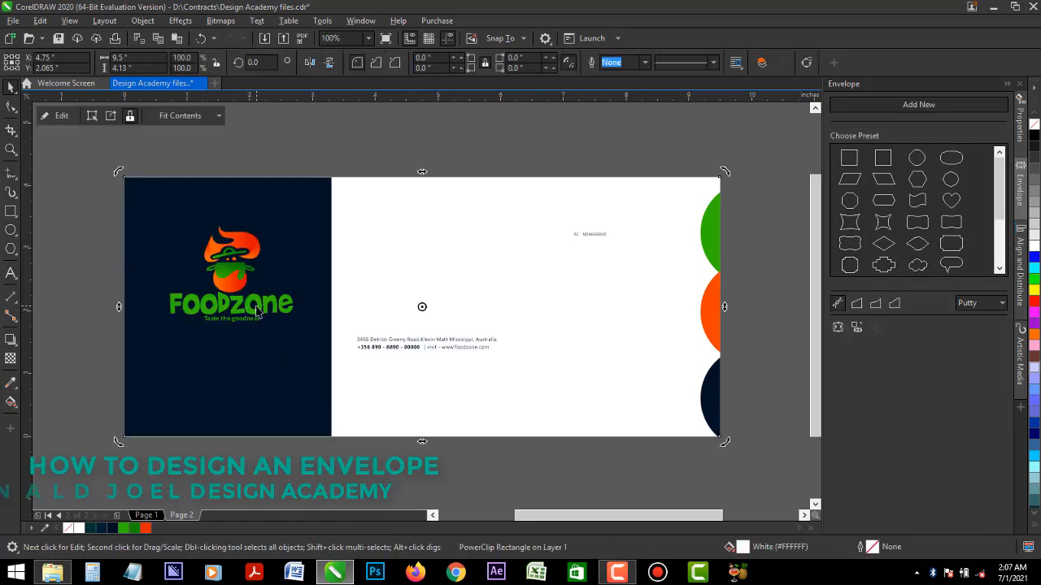
click(259, 305)
drag(259, 305, 276, 338)
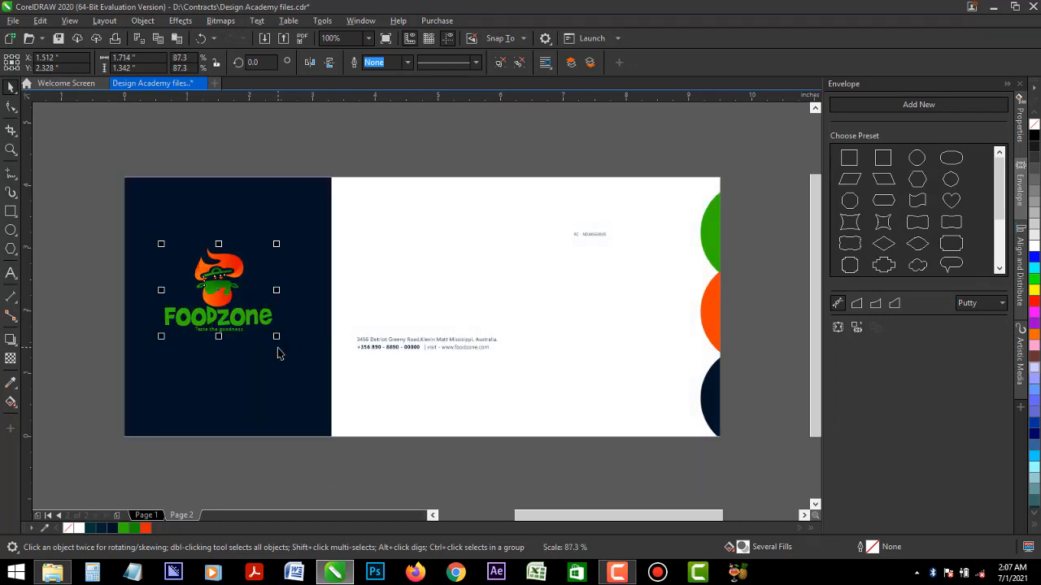
- Move the address and contact text to the envelope's lower-right area, enlarge it to 8 pt and right-align it
click(418, 345)
alt+click(419, 347)
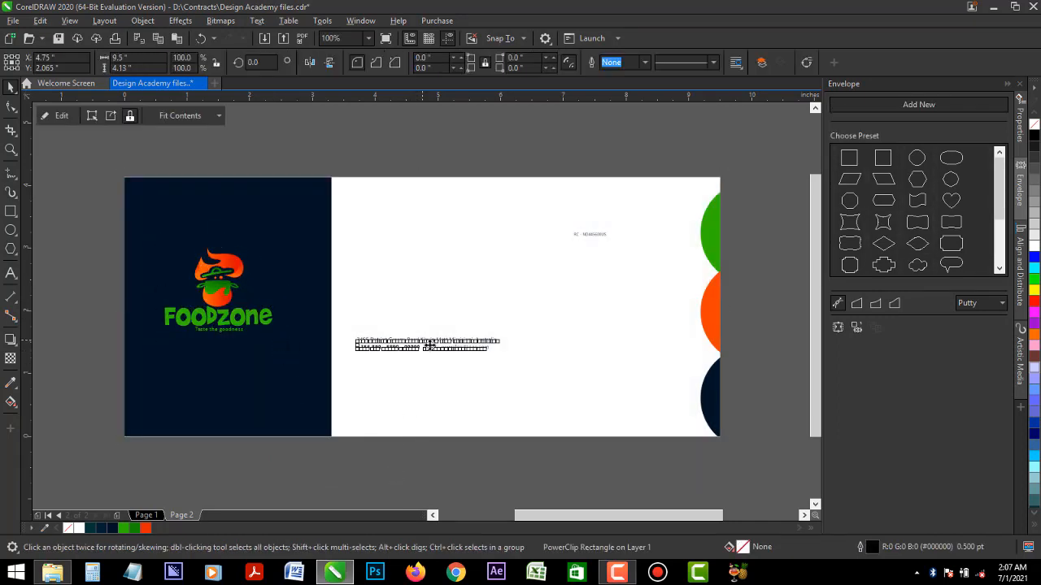
drag(503, 356, 632, 416)
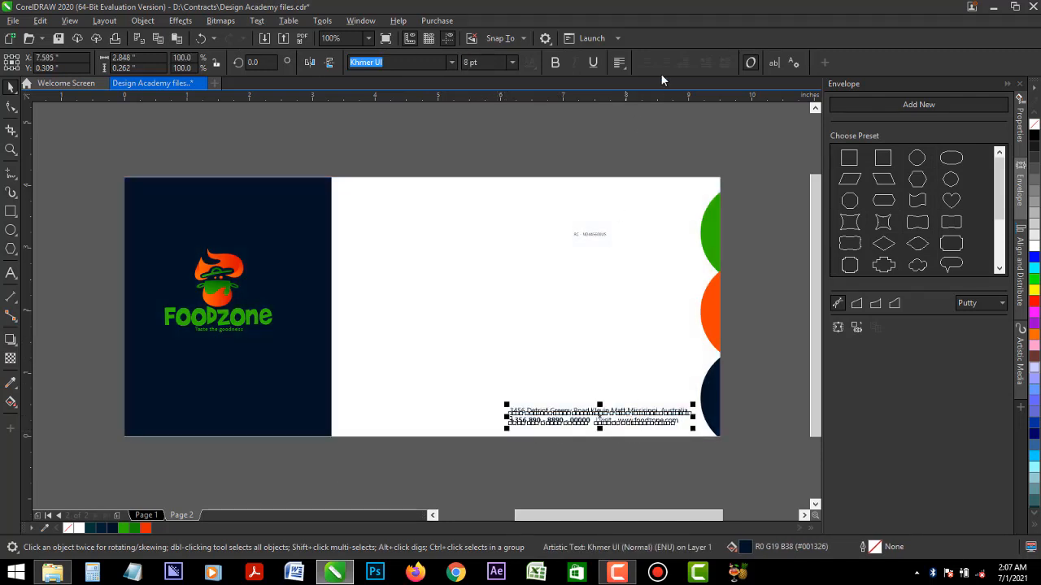
click(618, 62)
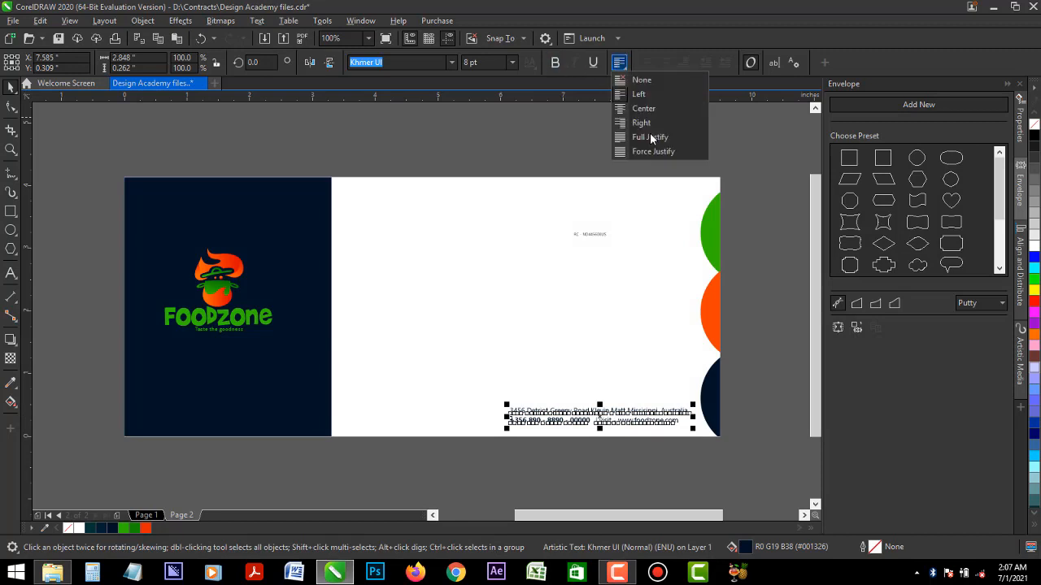
click(646, 124)
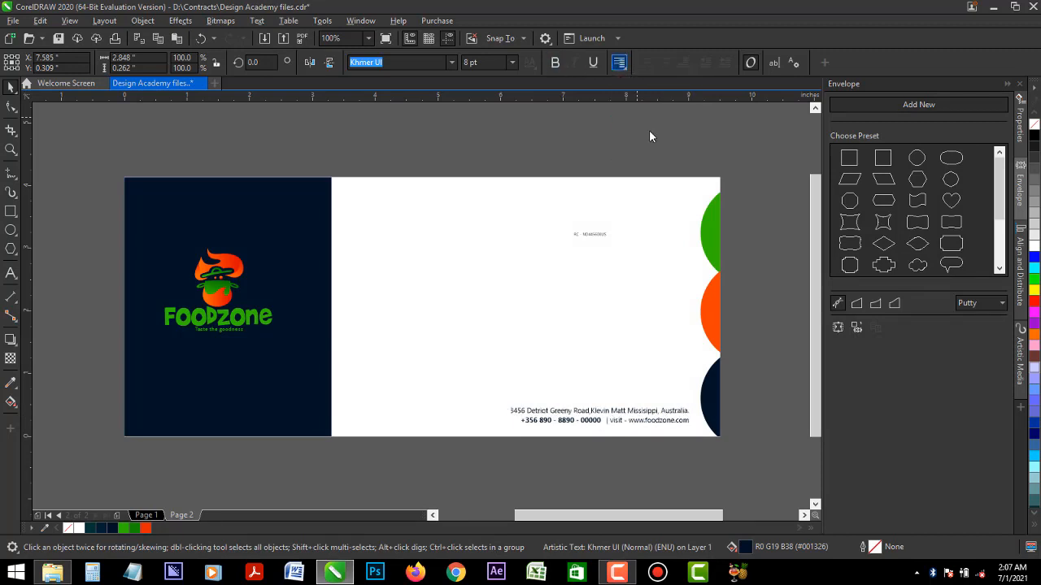
click(581, 388)
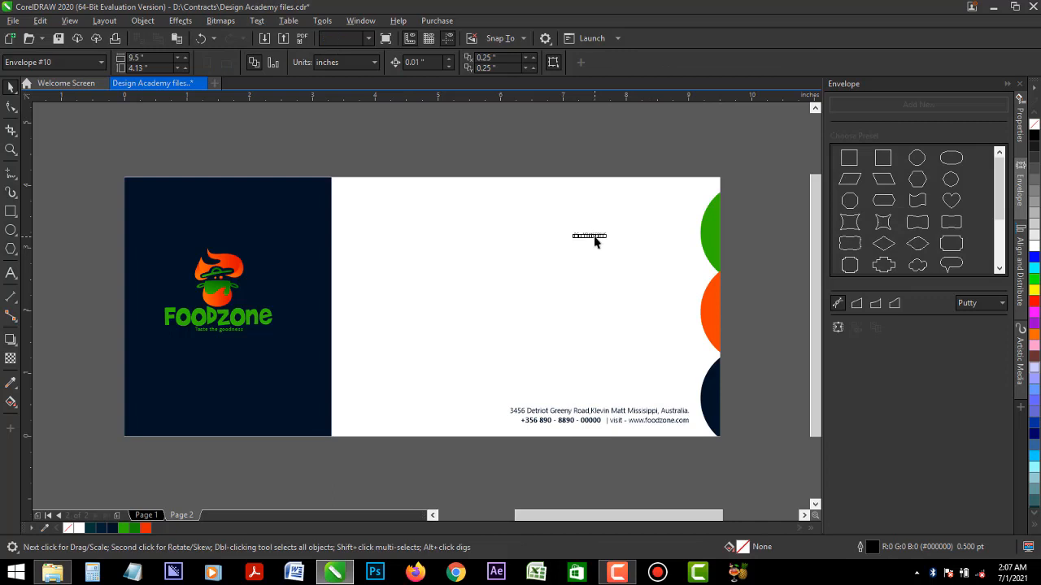
- Move the registration number text to the navy panel's upper-right corner, enlarge it to about 7.3 pt and fill it white
click(594, 242)
drag(613, 229, 288, 213)
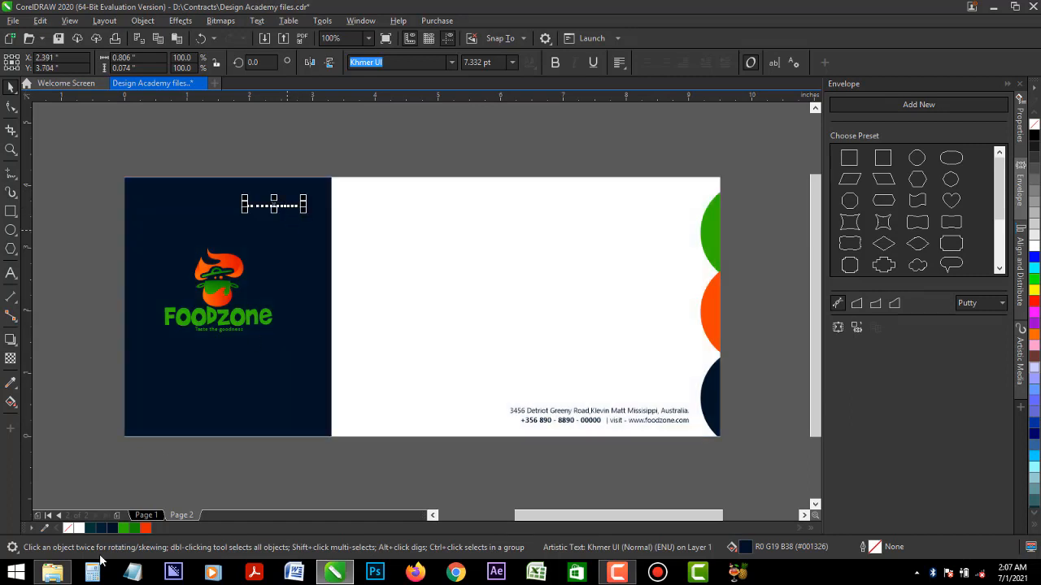
click(77, 529)
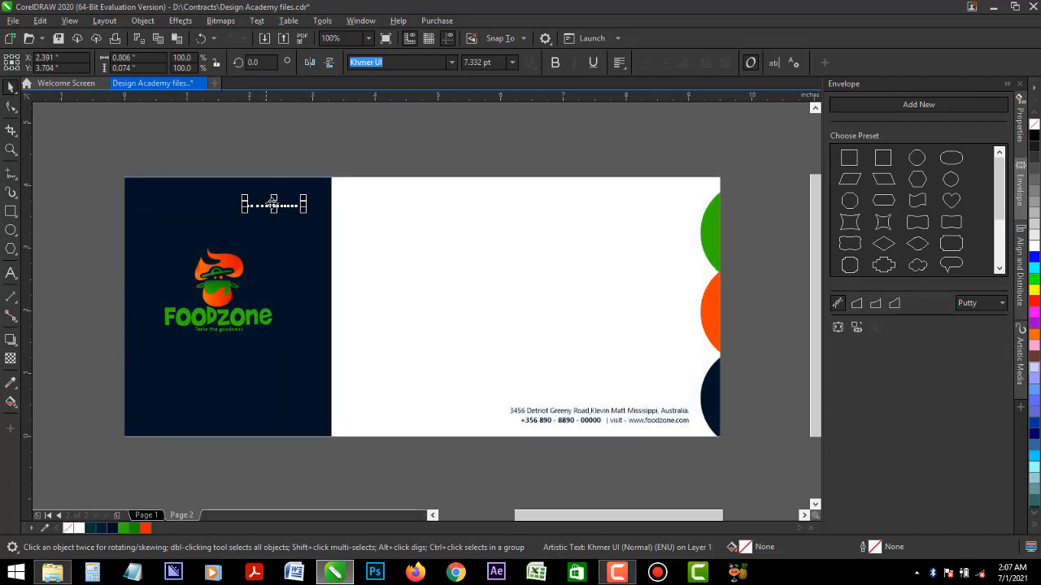
drag(274, 205, 292, 206)
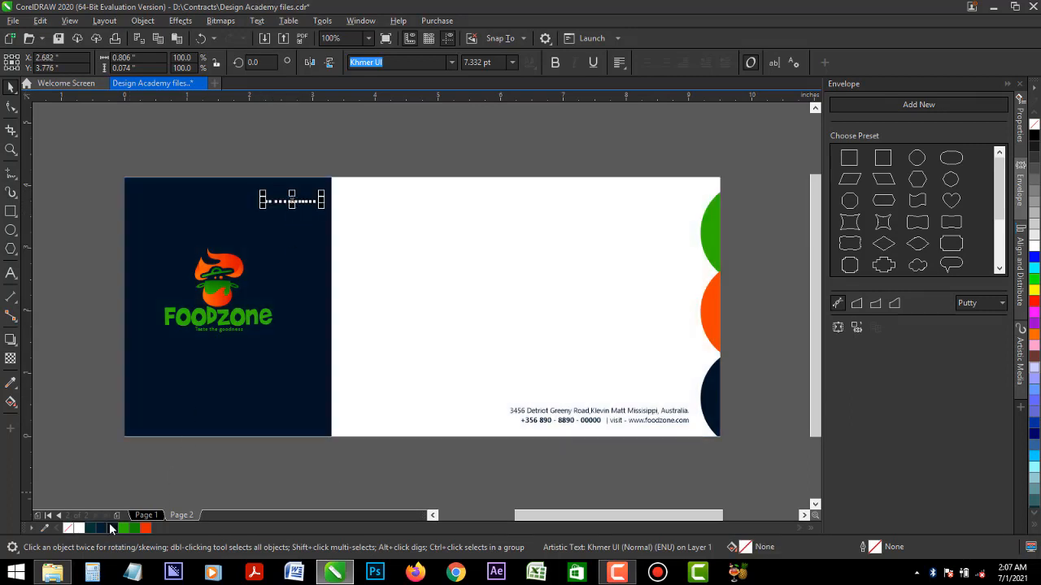
click(90, 438)
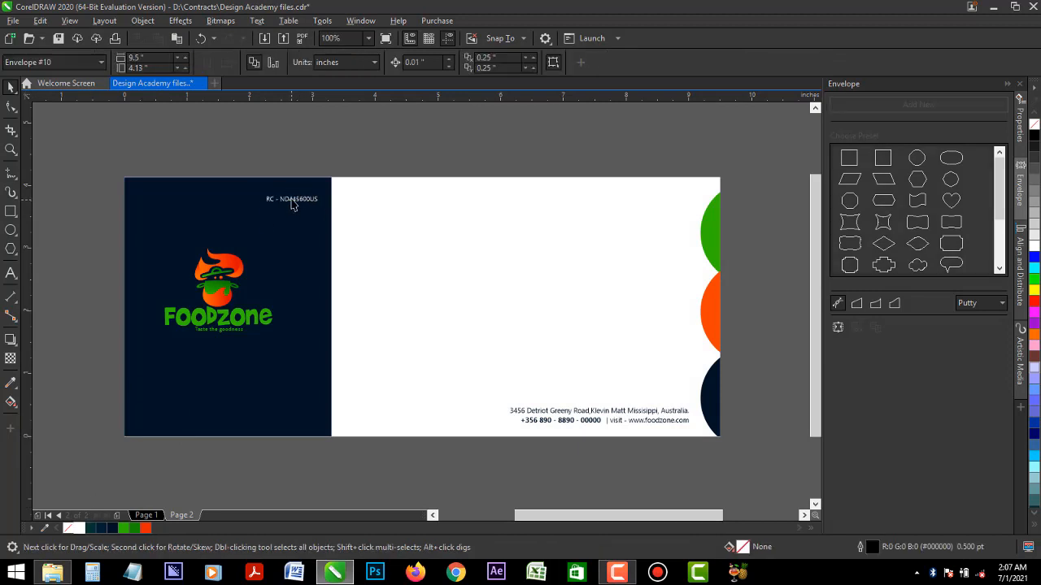
- Reduce the registration number text to about 6.7 pt and make it bold
click(292, 201)
drag(322, 208, 316, 216)
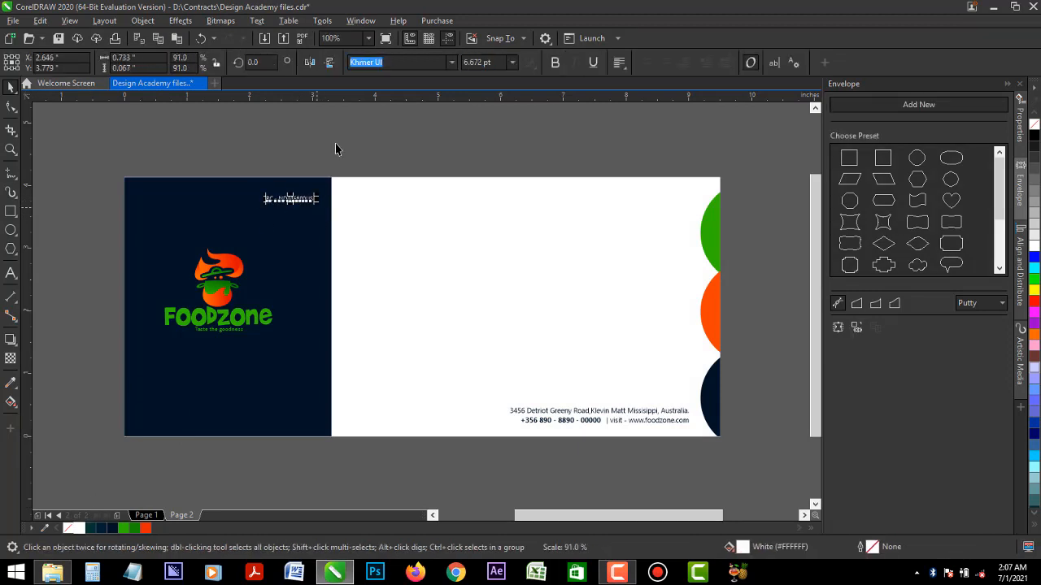
click(336, 143)
click(295, 199)
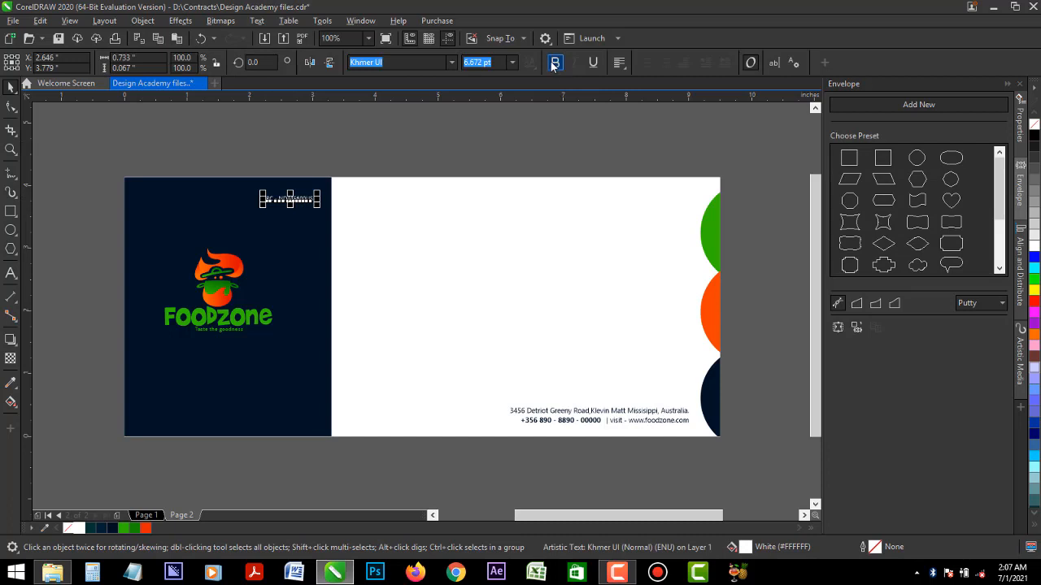
click(553, 66)
click(478, 133)
- Add a node midway along the navy rectangle's right edge and pull it outward to form an arrow point
click(313, 286)
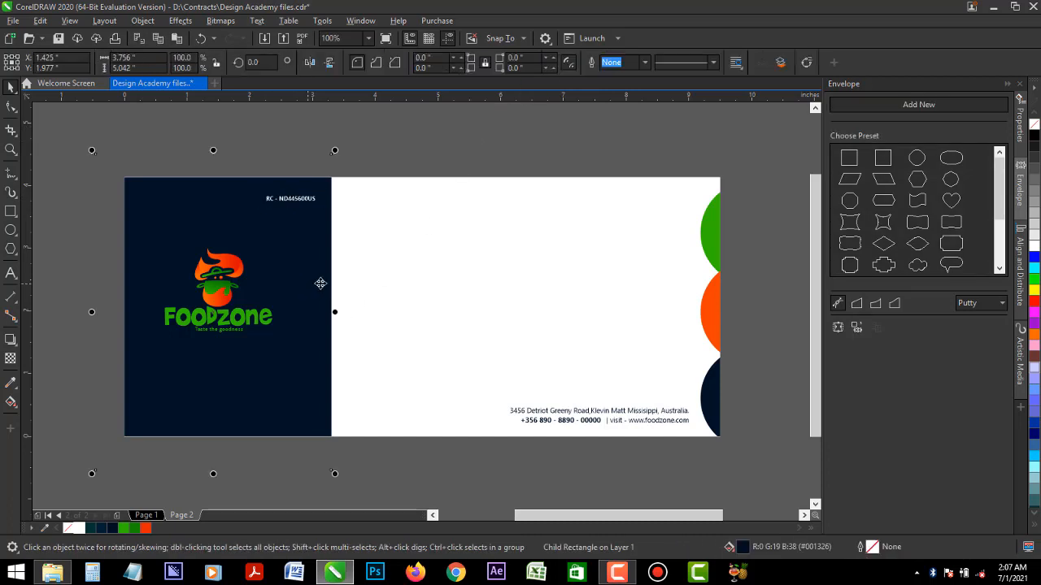
click(11, 107)
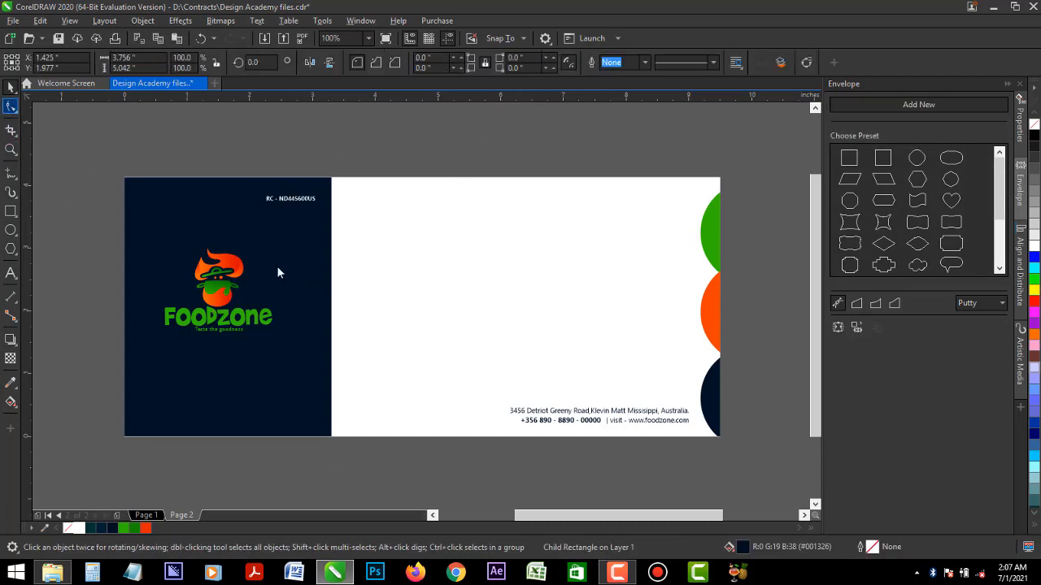
double_click(332, 308)
drag(331, 305, 416, 319)
click(10, 87)
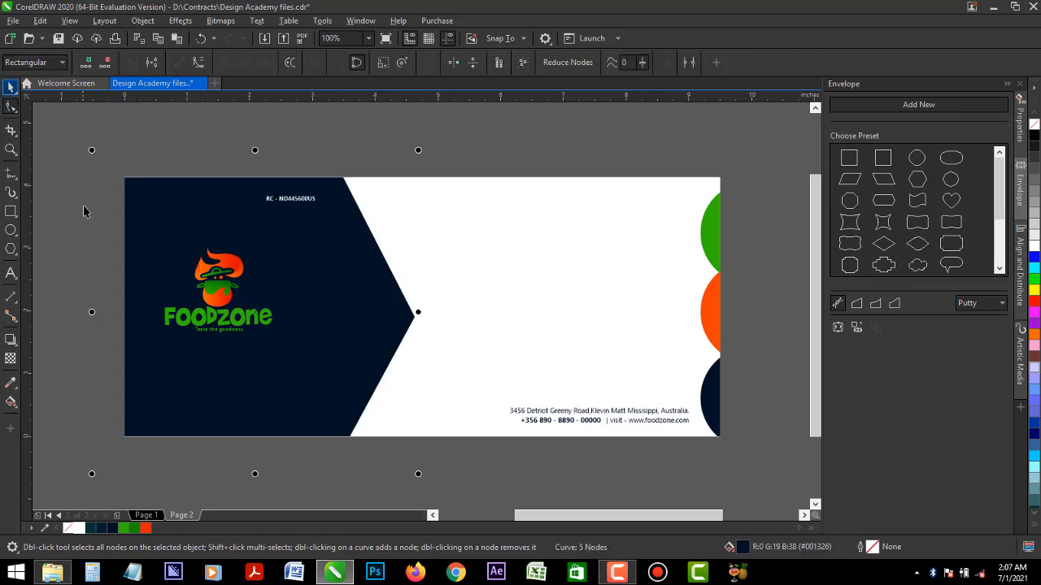
- Shift the logo rightward within the navy shape and move the registration number text to the shape's lower-left corner
click(84, 211)
drag(229, 318, 270, 318)
click(302, 200)
shift+click(342, 317)
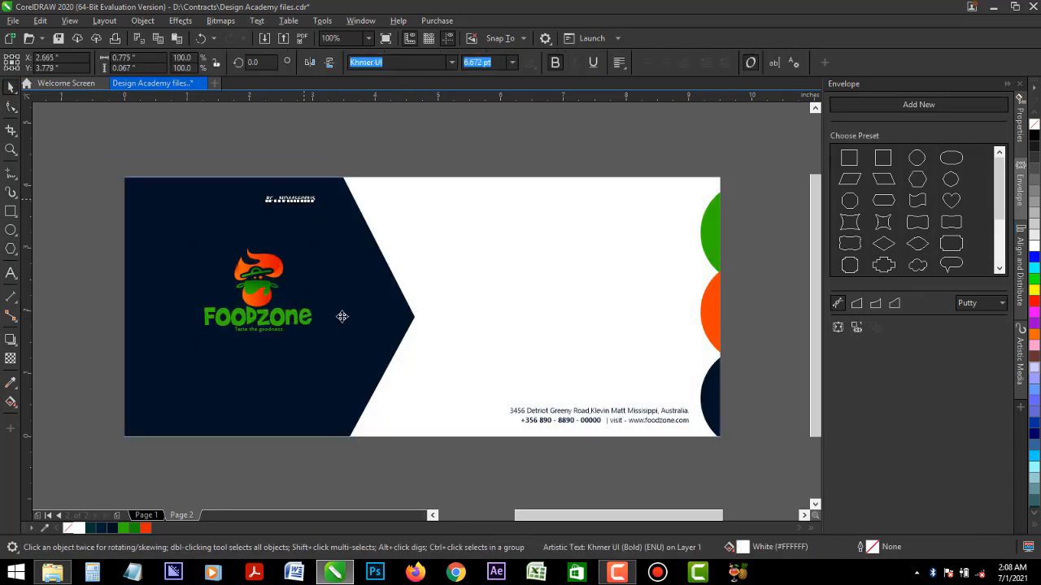
drag(342, 317, 186, 424)
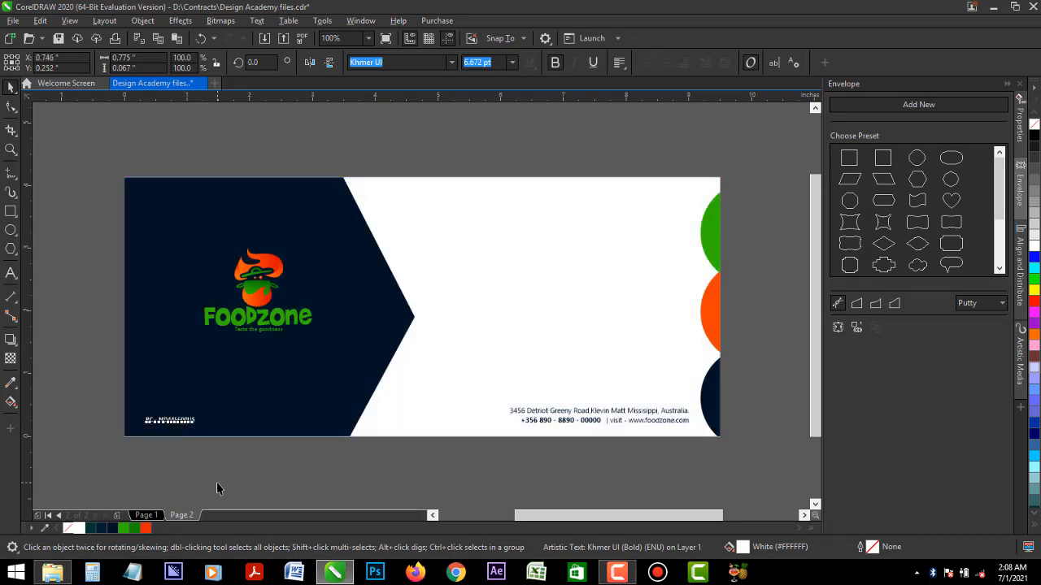
- Nudge the address and contact text slightly up and to the left, away from the navy circle
click(628, 418)
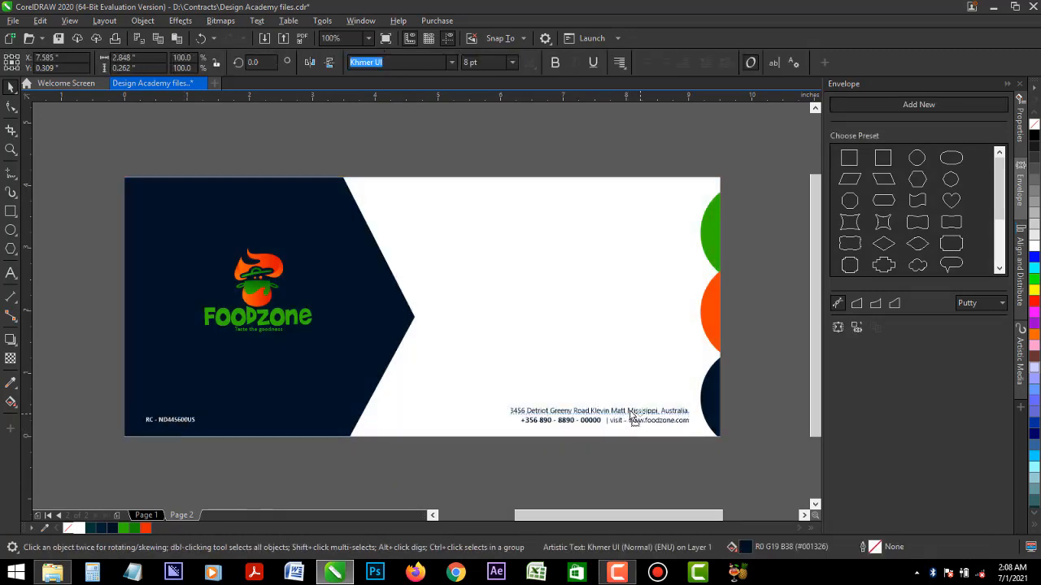
drag(630, 417, 641, 421)
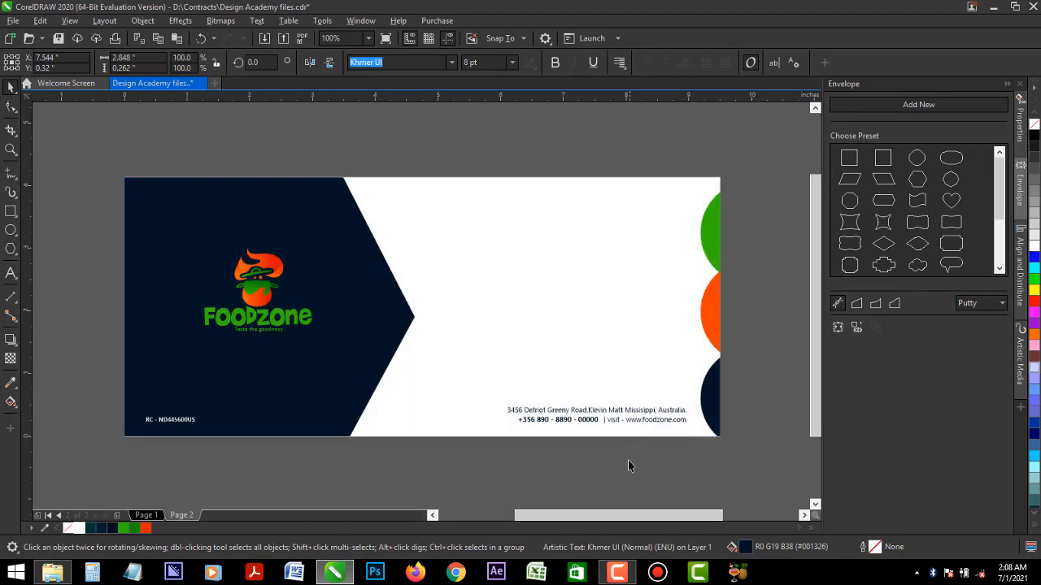
click(602, 350)
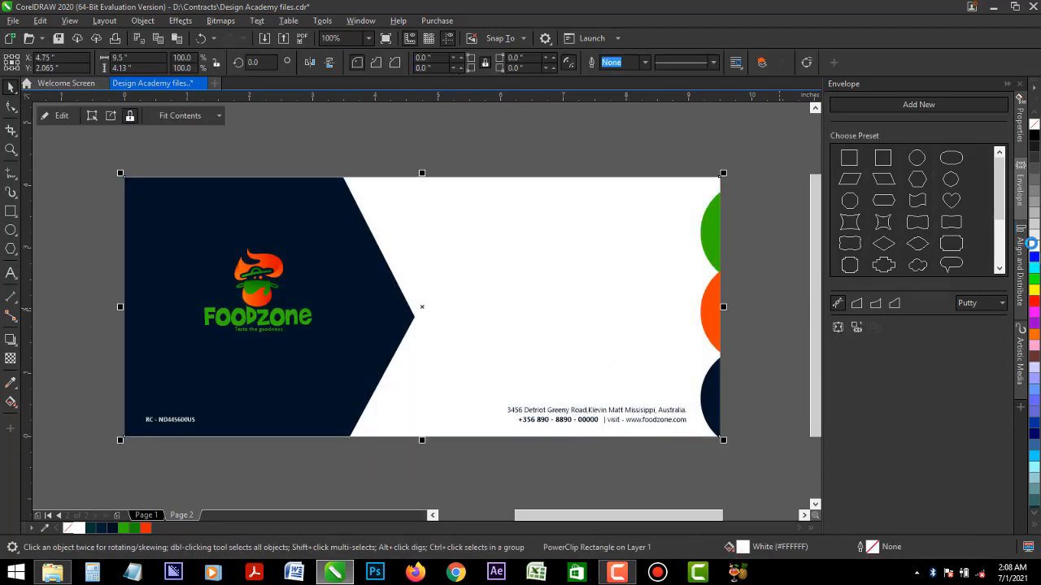
click(1033, 255)
click(1033, 244)
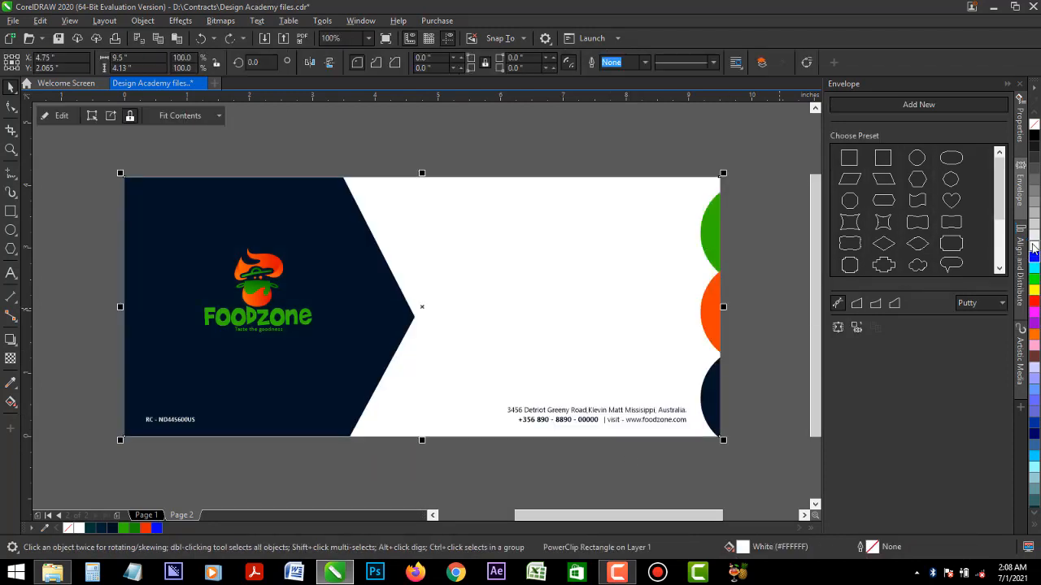
click(482, 128)
- Move the Foodzone logo slightly left within the navy arrow shape, centring it at about X 1.86 inches
click(255, 290)
ctrl+click(255, 292)
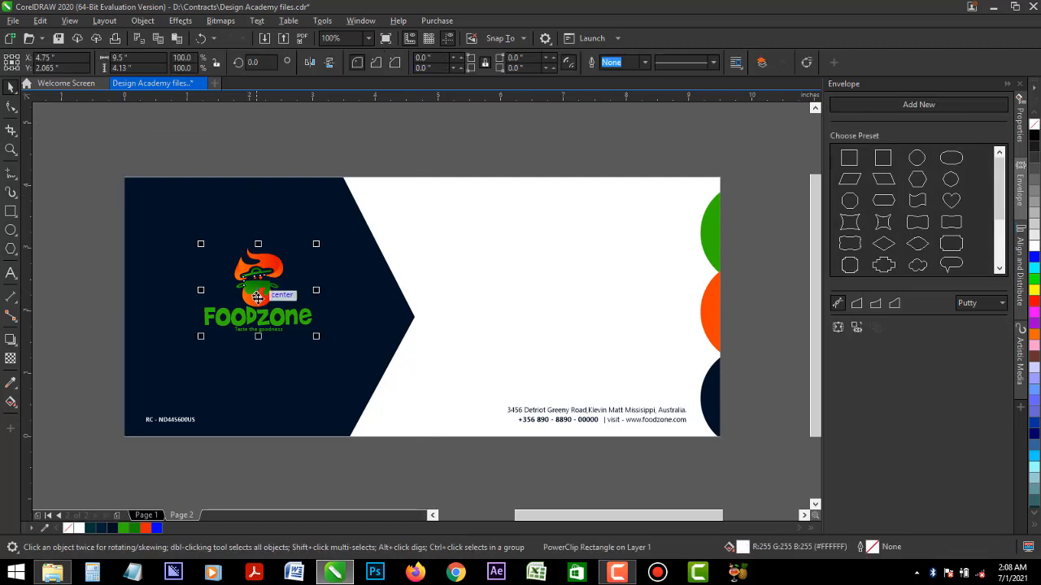
drag(245, 301, 238, 299)
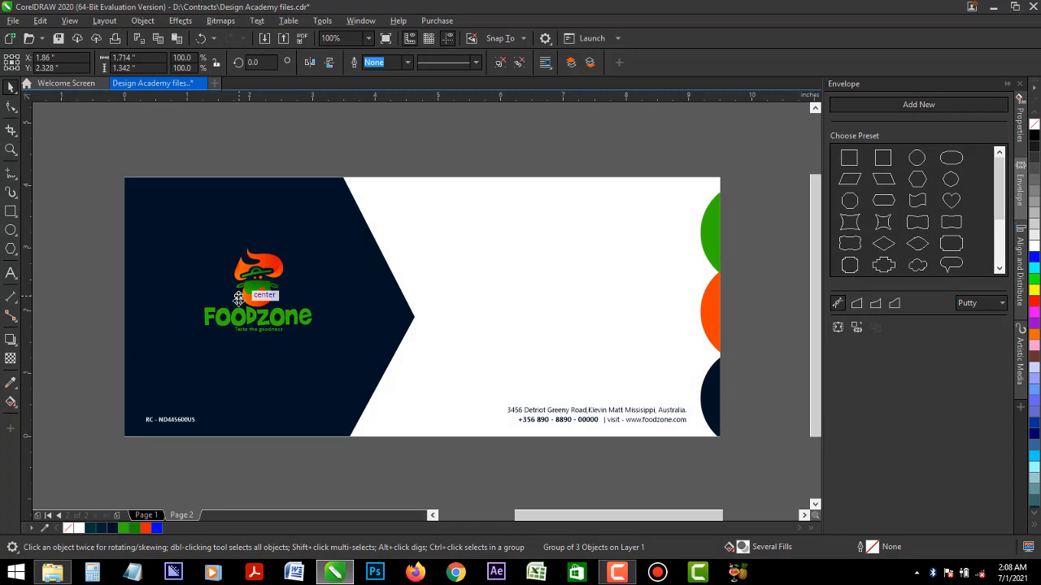
click(324, 138)
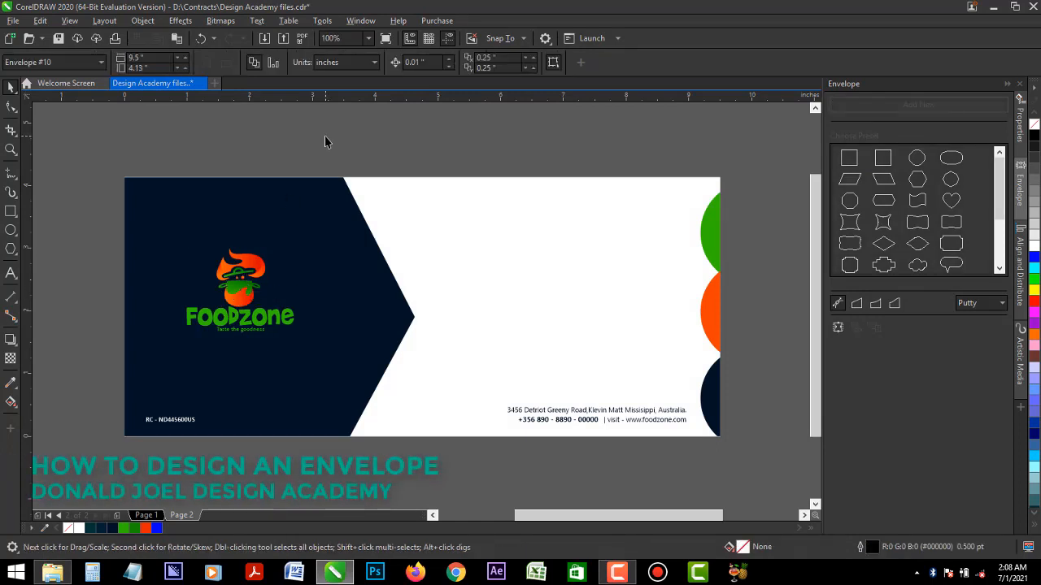
- Export all the envelope's objects as a JPG named Envelope, with selected objects only
key(ctrl+a)
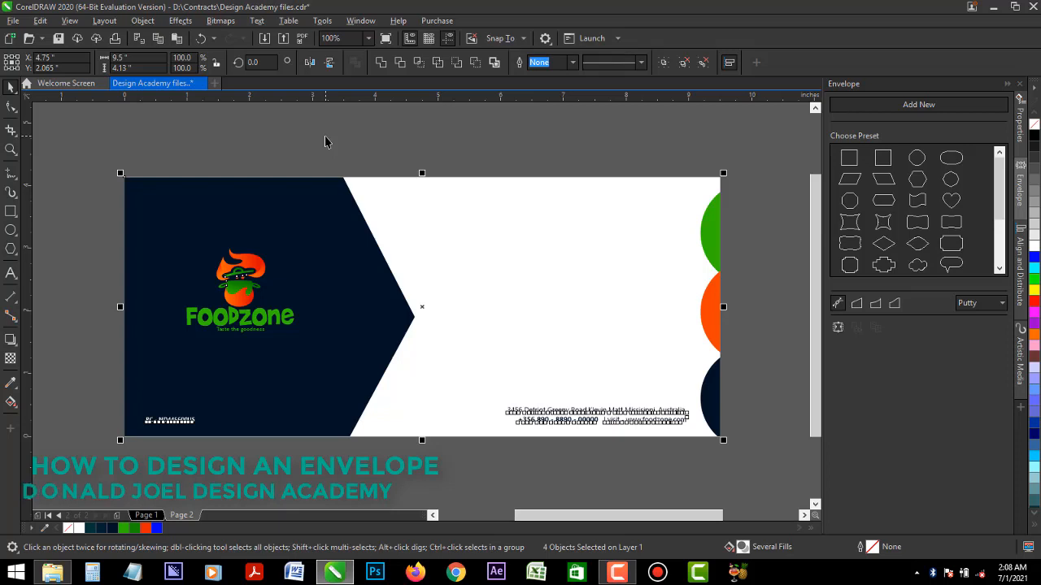
click(324, 142)
key(ctrl+e)
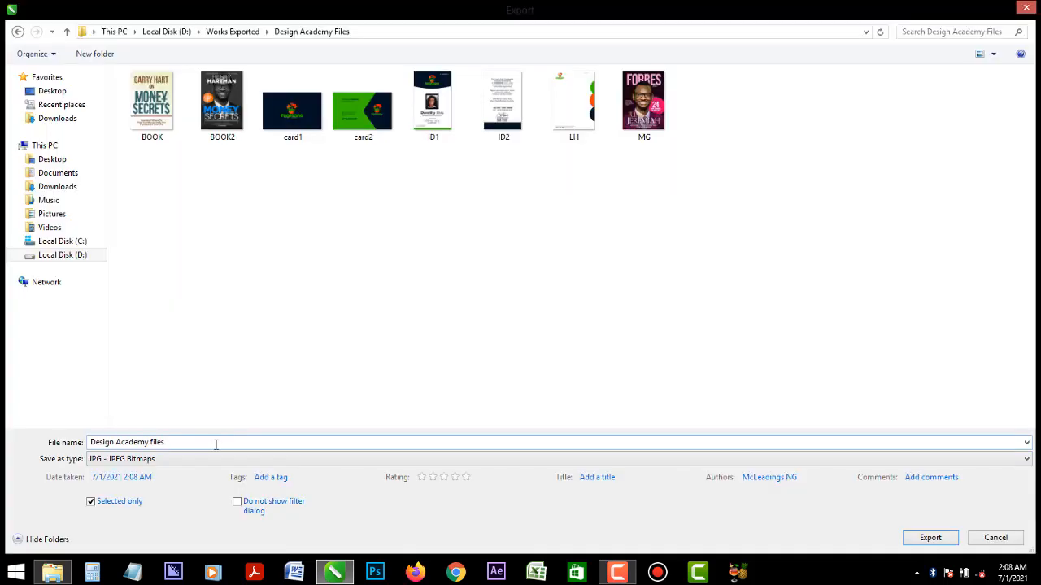
text(Envel)
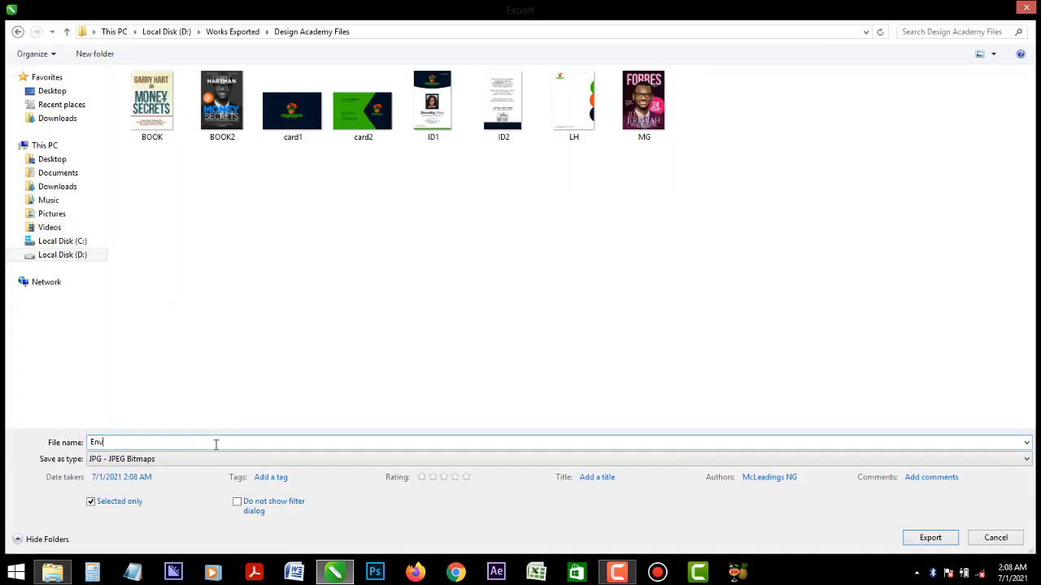
text(ope)
key(Return)
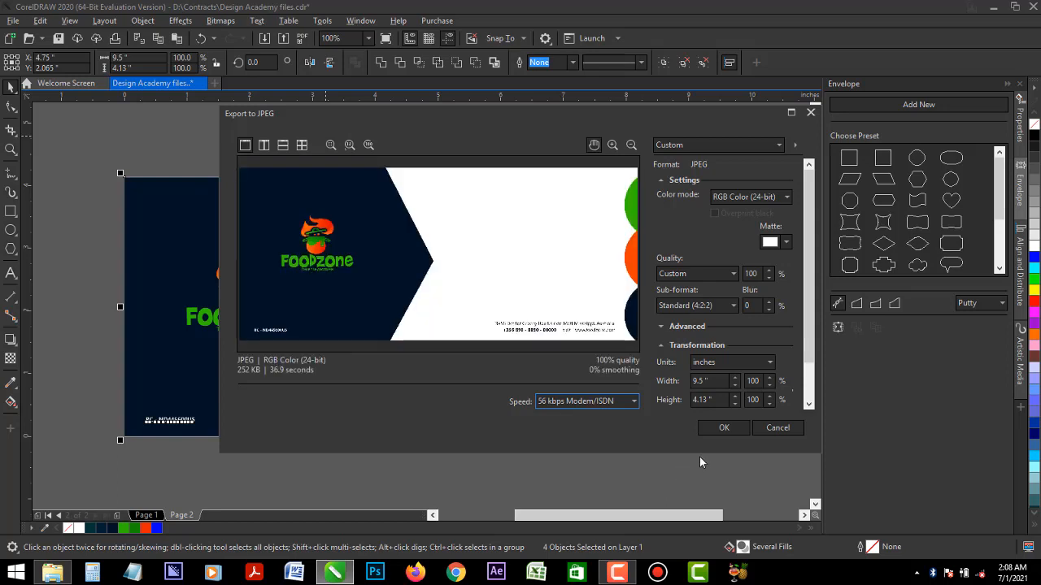
click(722, 430)
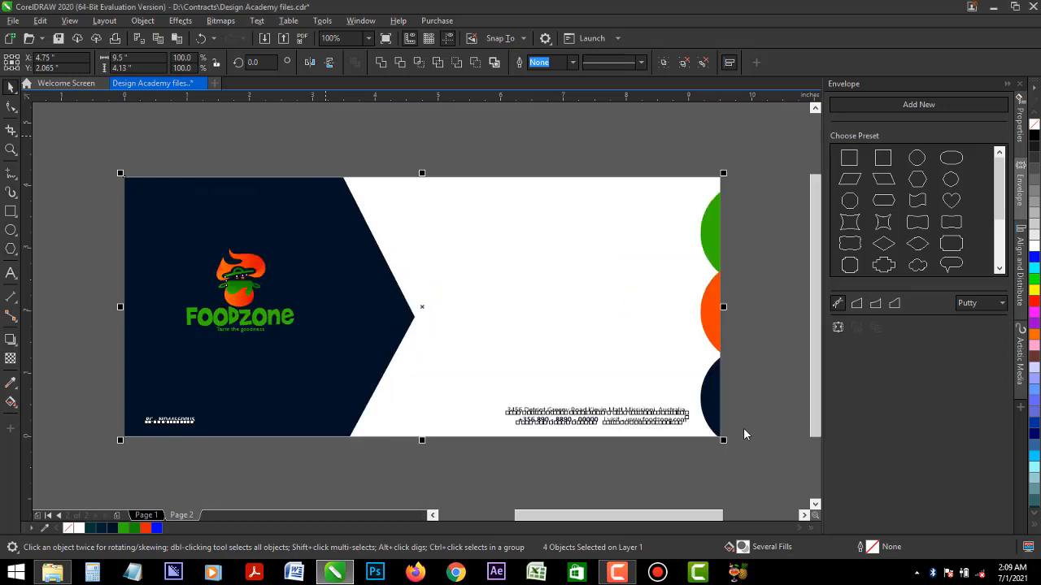
- Clear the selection and view the finished envelope in full-screen preview
click(744, 419)
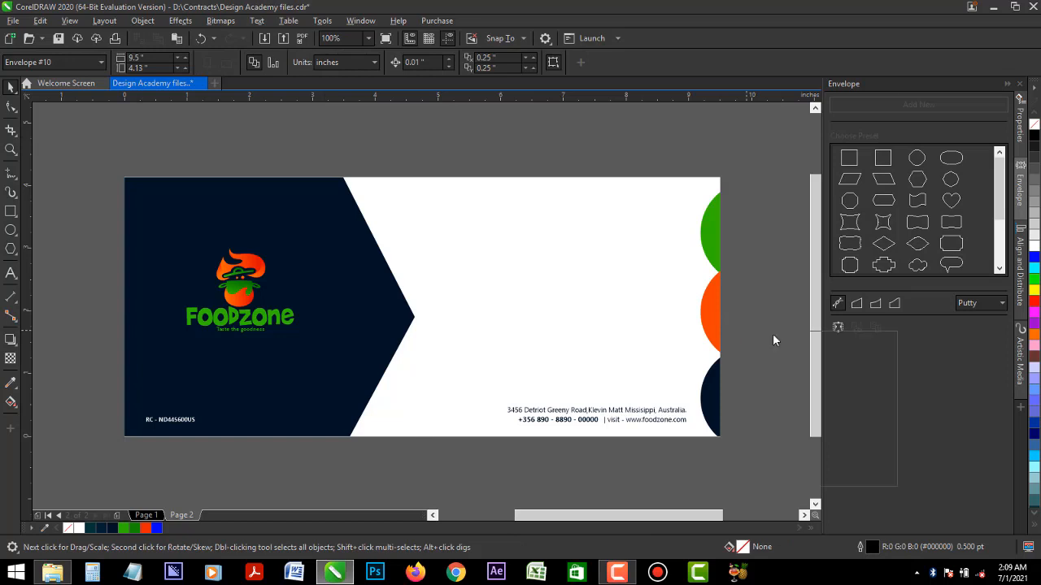
right_click(772, 334)
click(773, 341)
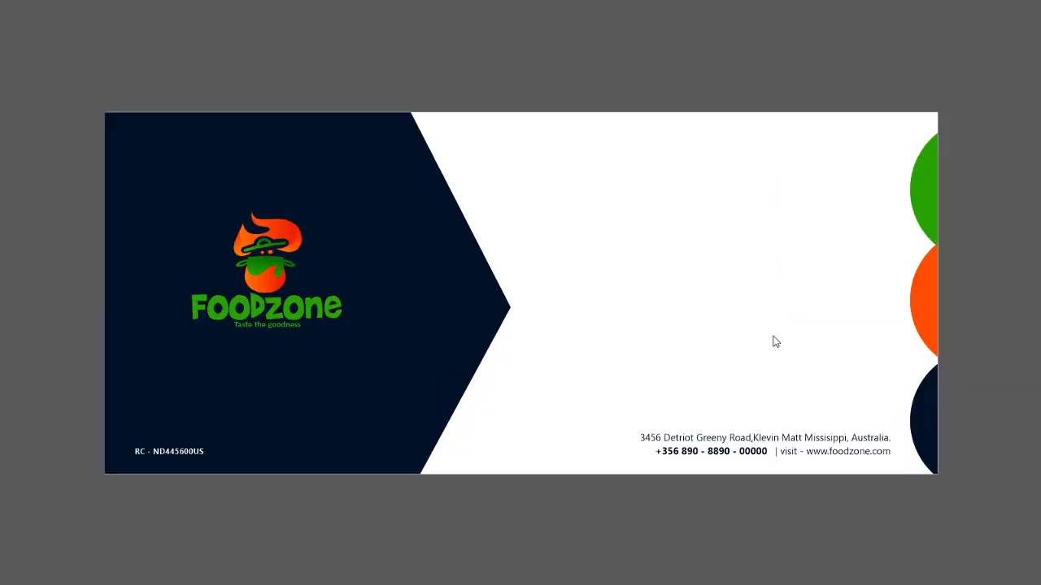